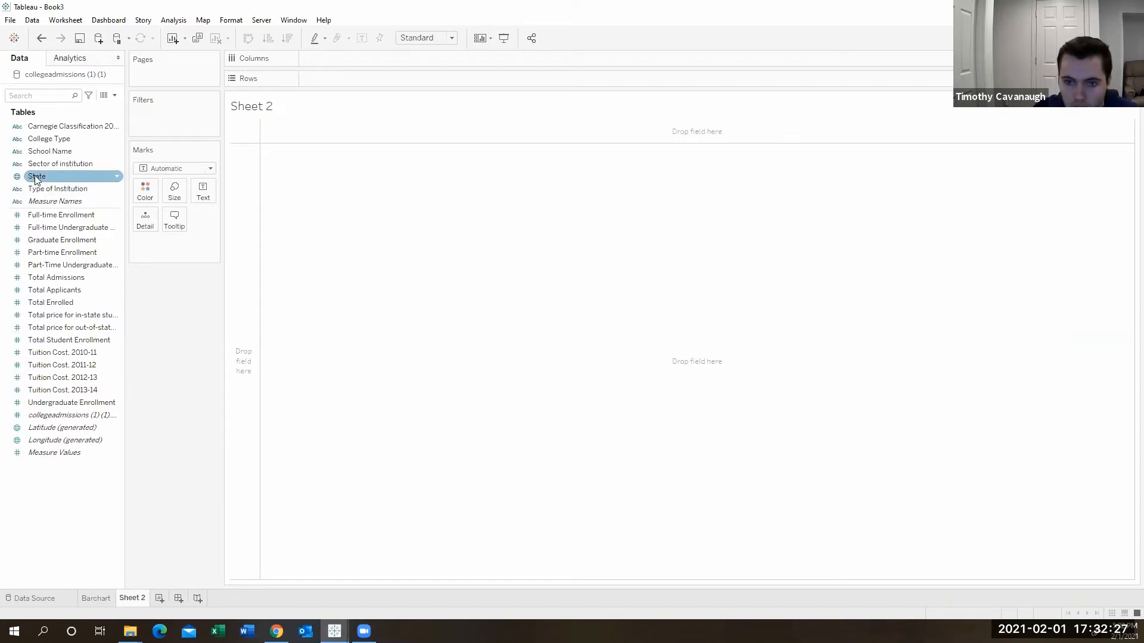
# Step: Build a bar chart of Tuition Cost, 2013-14 by State and sort the states in descending order of cost
pyautogui.moveTo(35, 178); pyautogui.dragTo(379, 65)
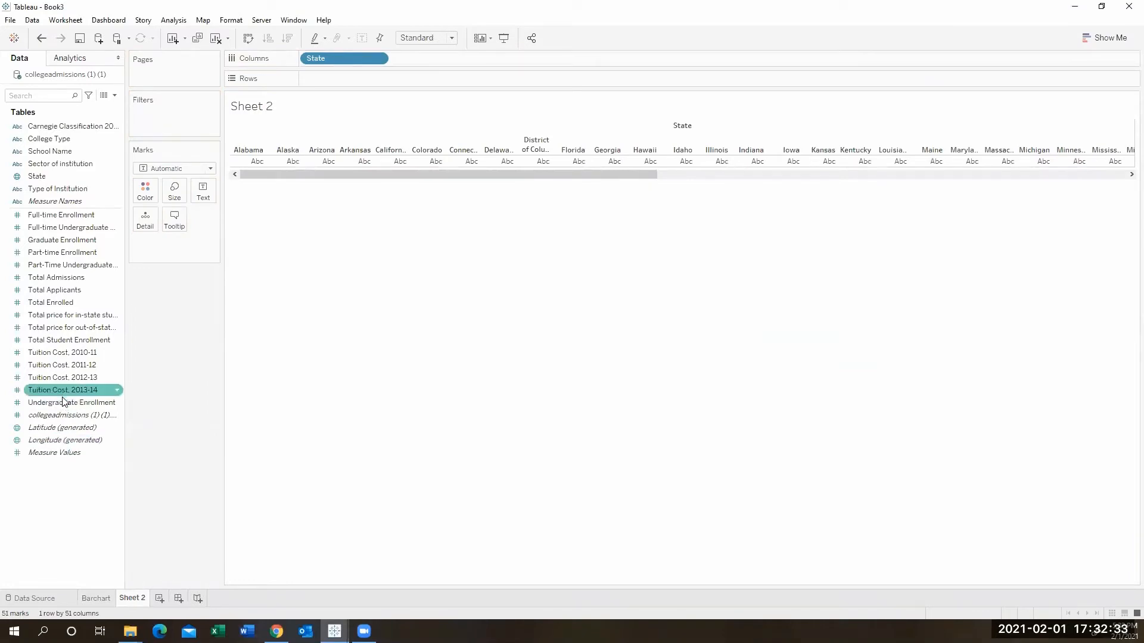
pyautogui.moveTo(65, 392); pyautogui.dragTo(364, 80)
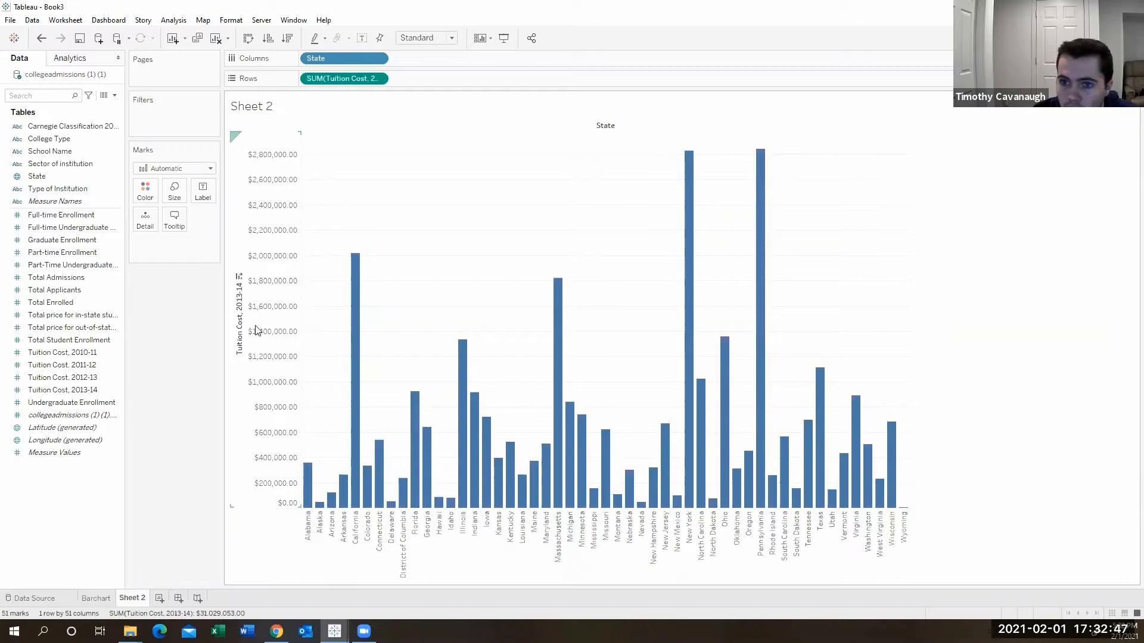
pyautogui.click(239, 279)
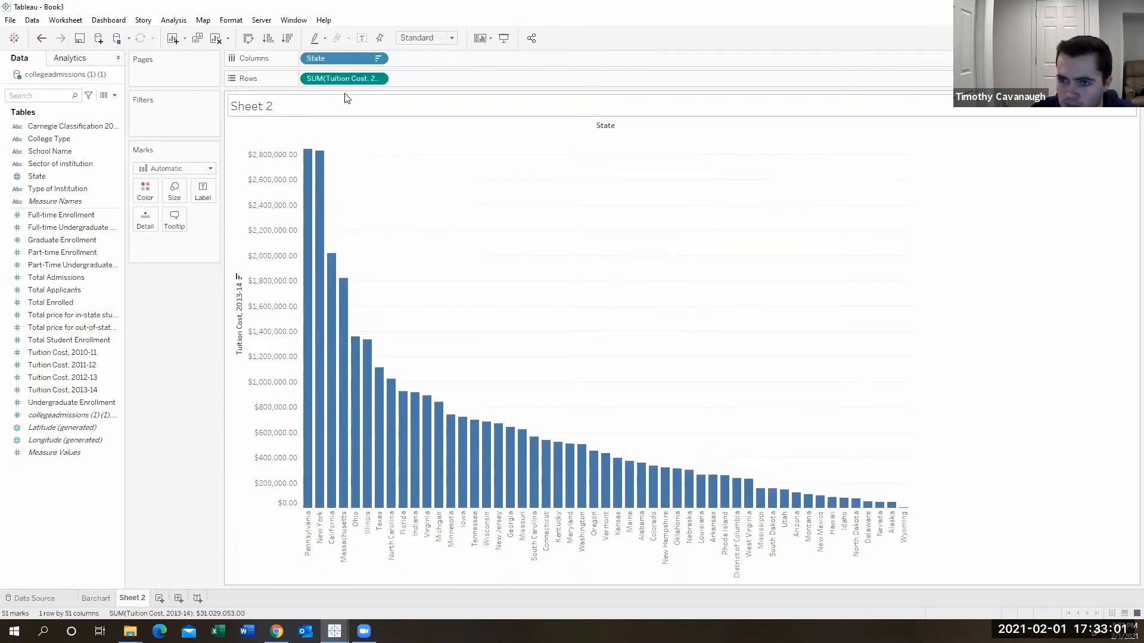
# Step: Change the tuition measure's aggregation to Average and sort the states in descending order of average tuition
pyautogui.click(378, 78)
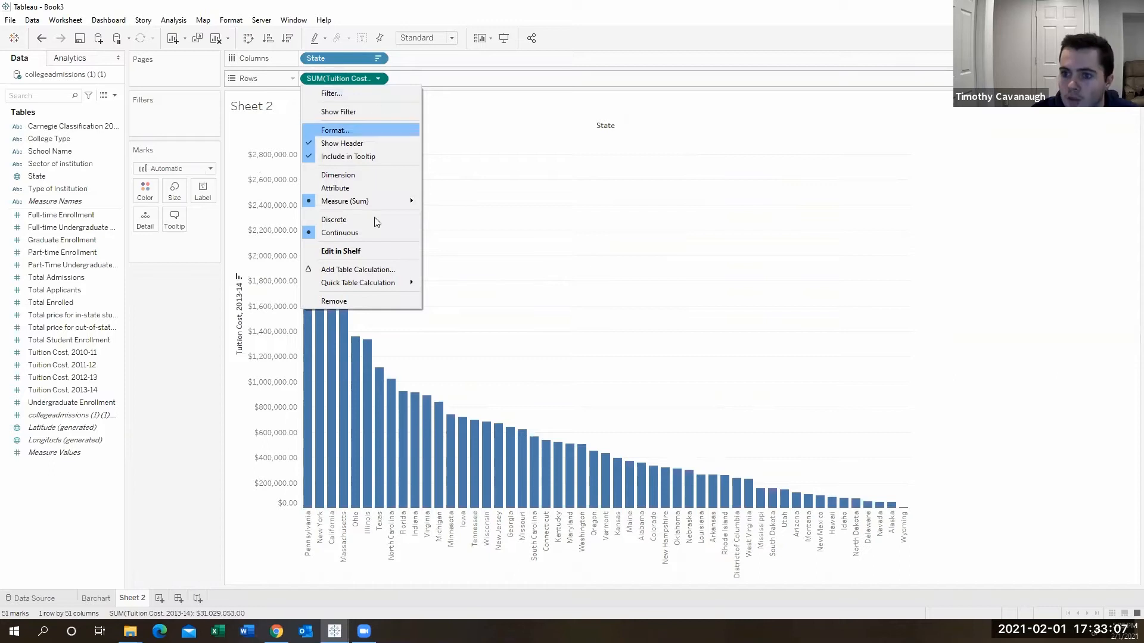
pyautogui.moveTo(378, 203)
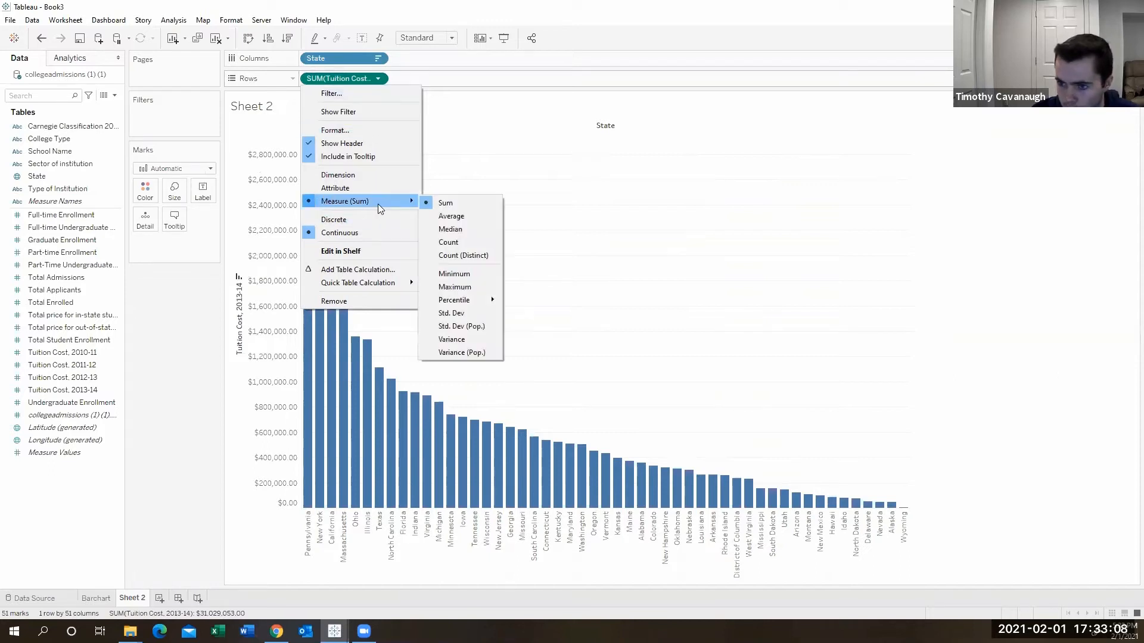
pyautogui.click(461, 216)
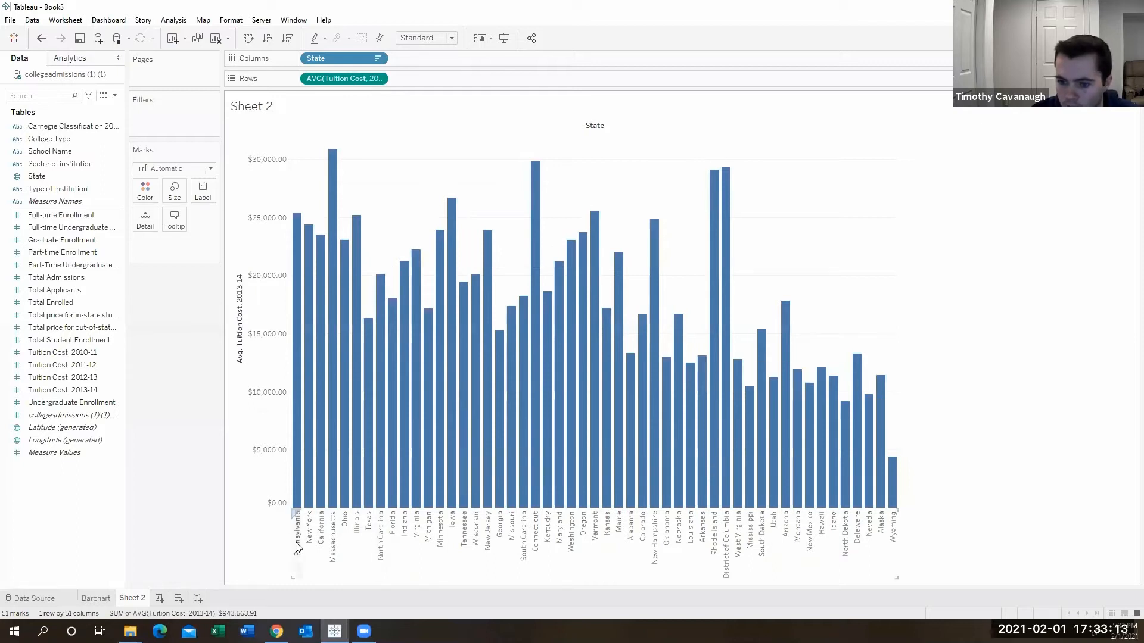
pyautogui.click(239, 269)
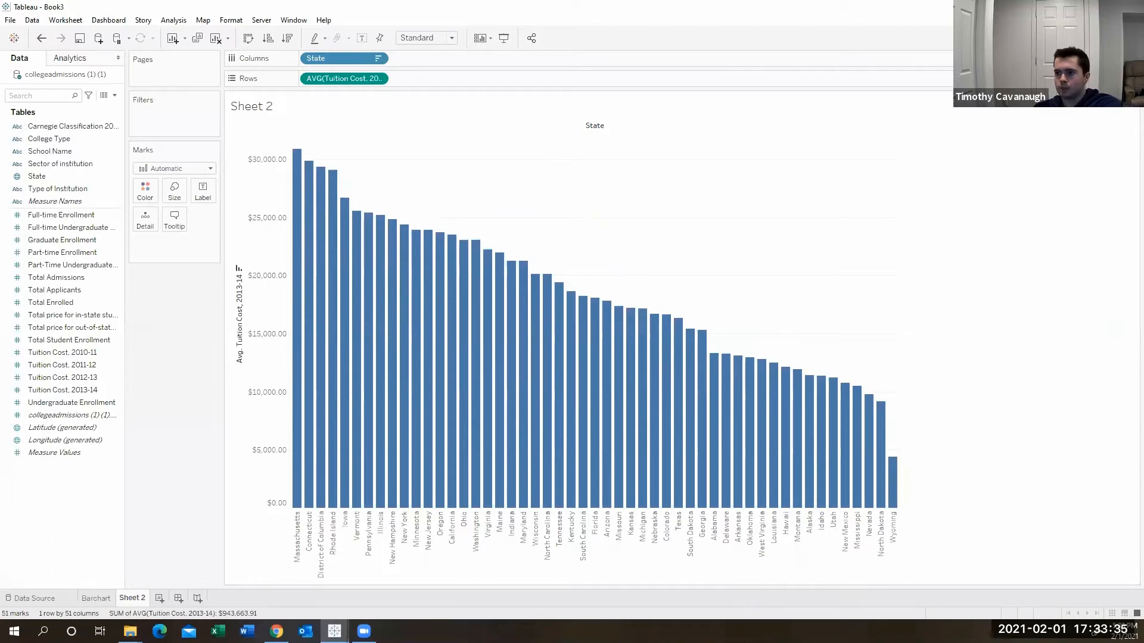
# Step: Convert the bar chart into a filled map of the states coloured by average tuition cost
pyautogui.click(1115, 38)
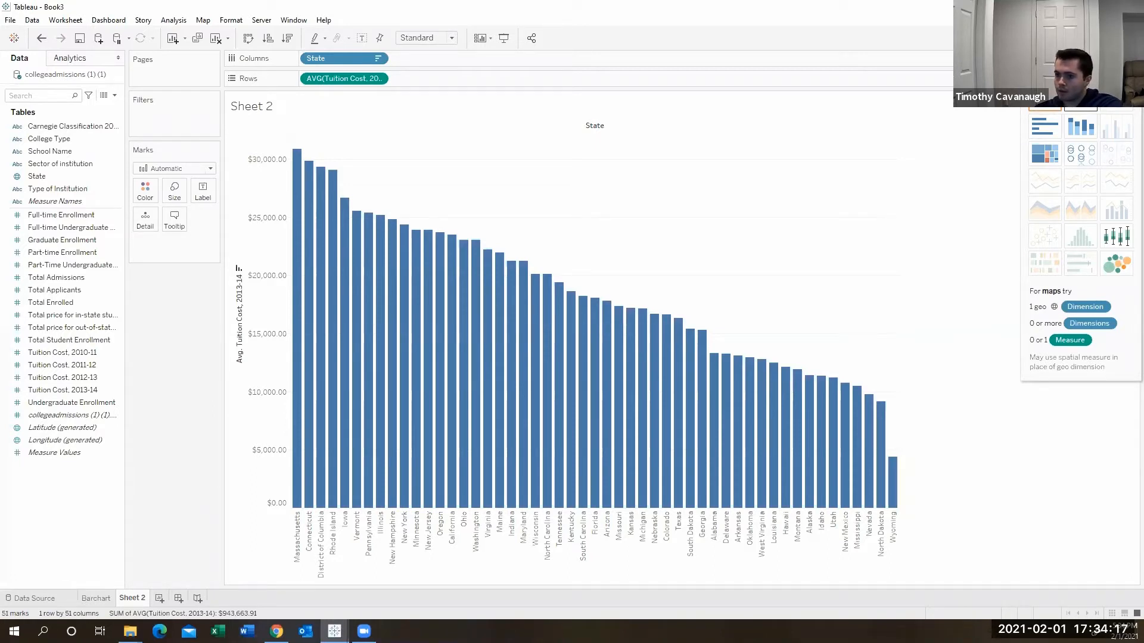
pyautogui.click(1081, 99)
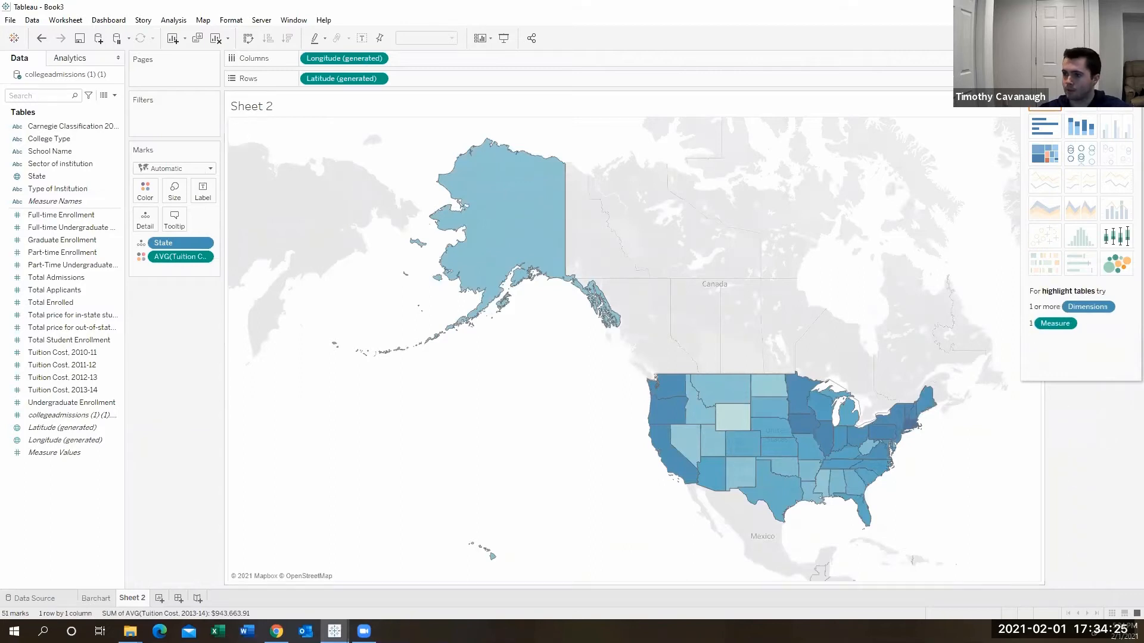
pyautogui.click(1117, 38)
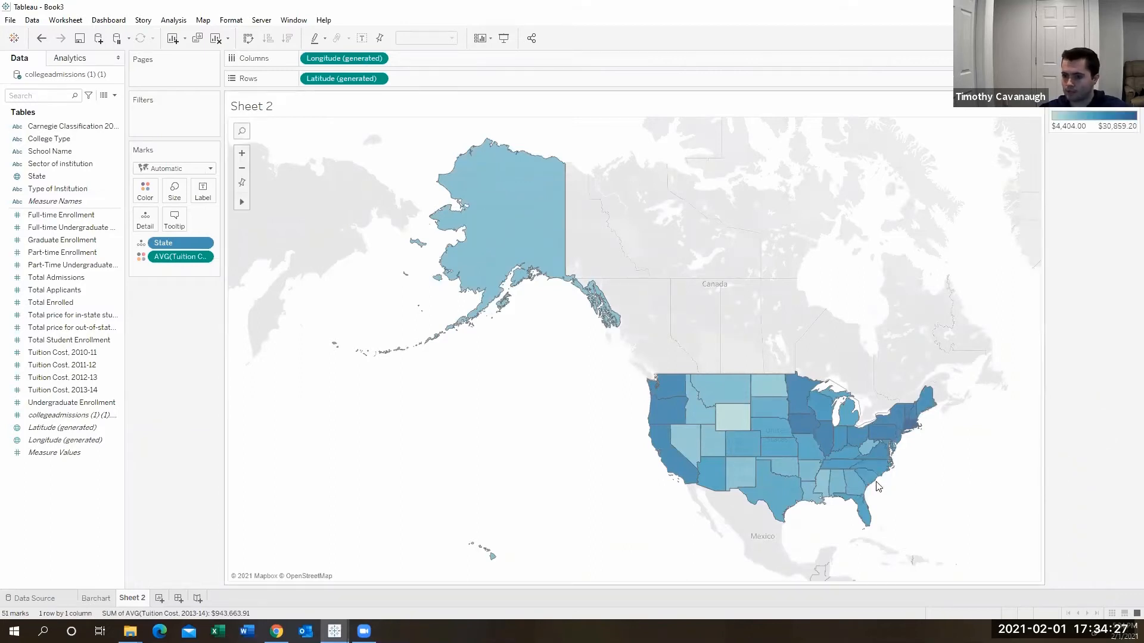
# Step: Examine the average tuition of individual states on the map, such as Delaware, Wyoming and those in the Northeast
pyautogui.scroll(2, 876, 482)
pyautogui.scroll(2, 878, 485)
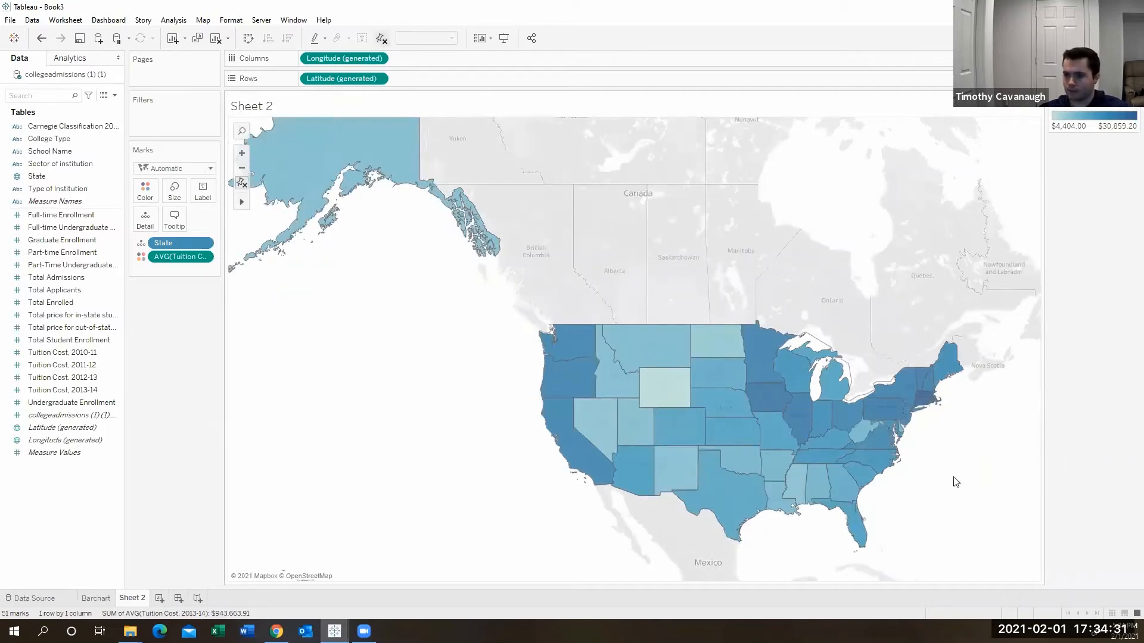
pyautogui.scroll(3, 955, 482)
pyautogui.scroll(1, 929, 497)
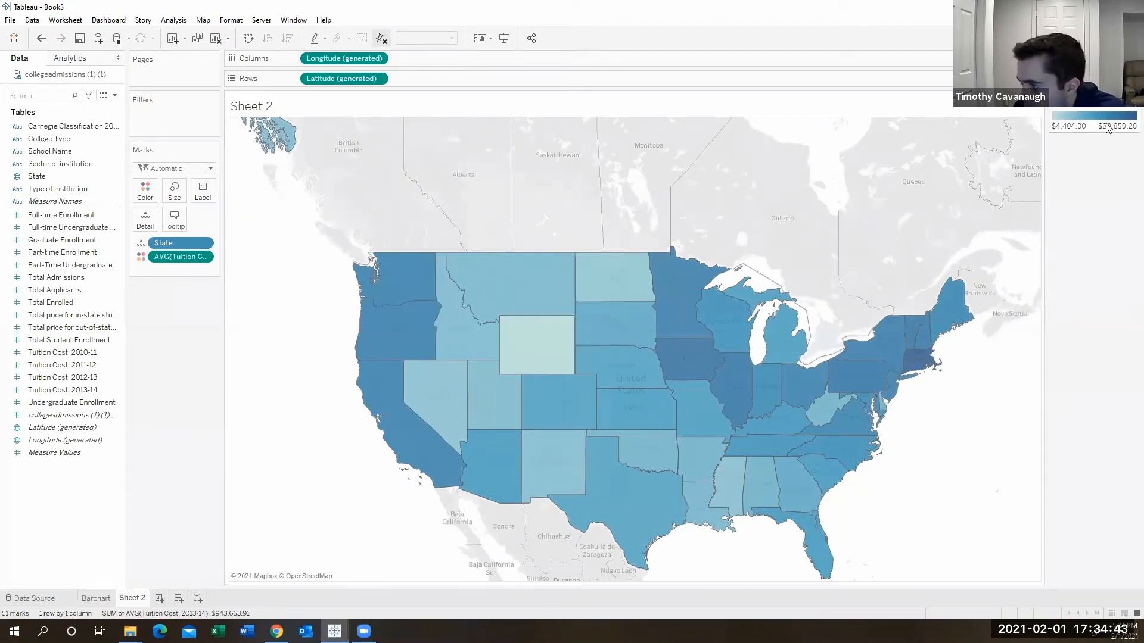
pyautogui.moveTo(882, 403)
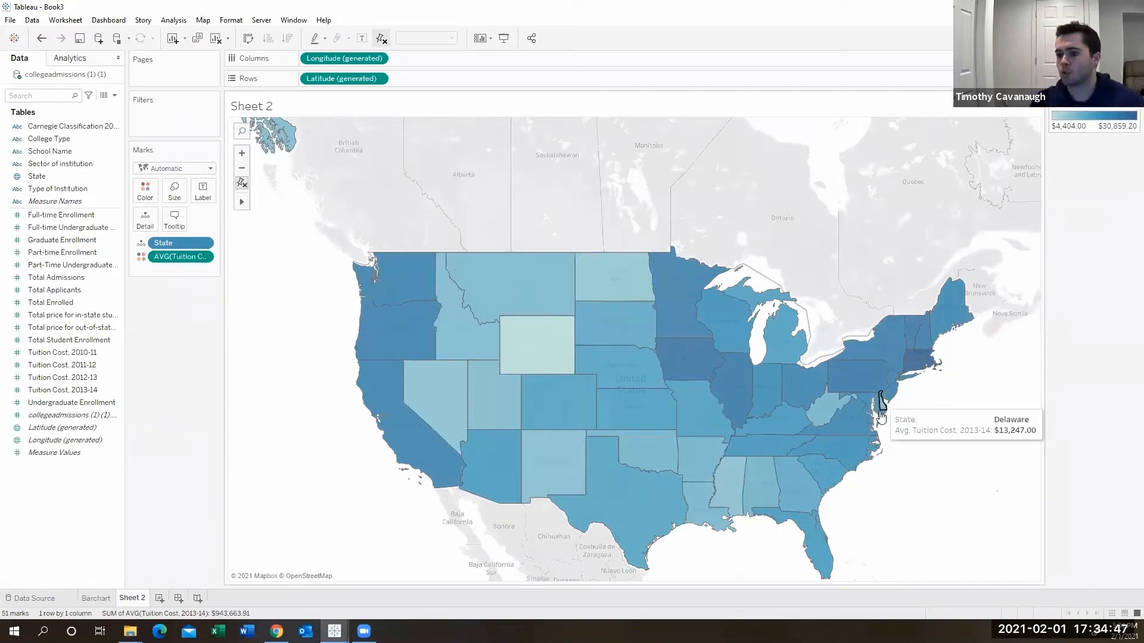
pyautogui.moveTo(536, 352)
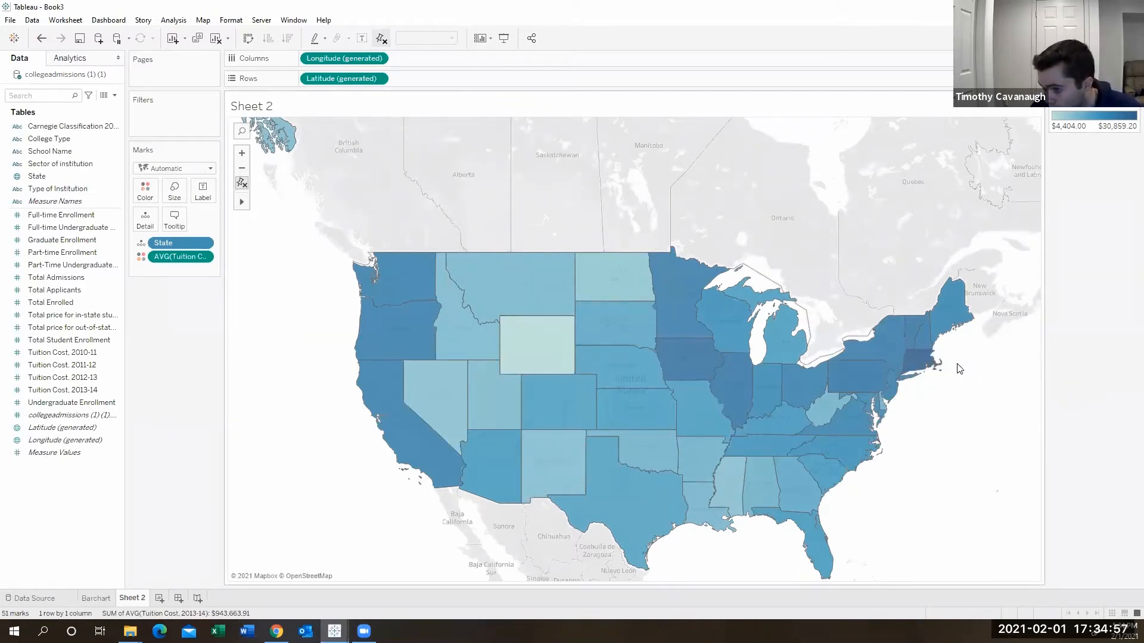
pyautogui.moveTo(931, 353)
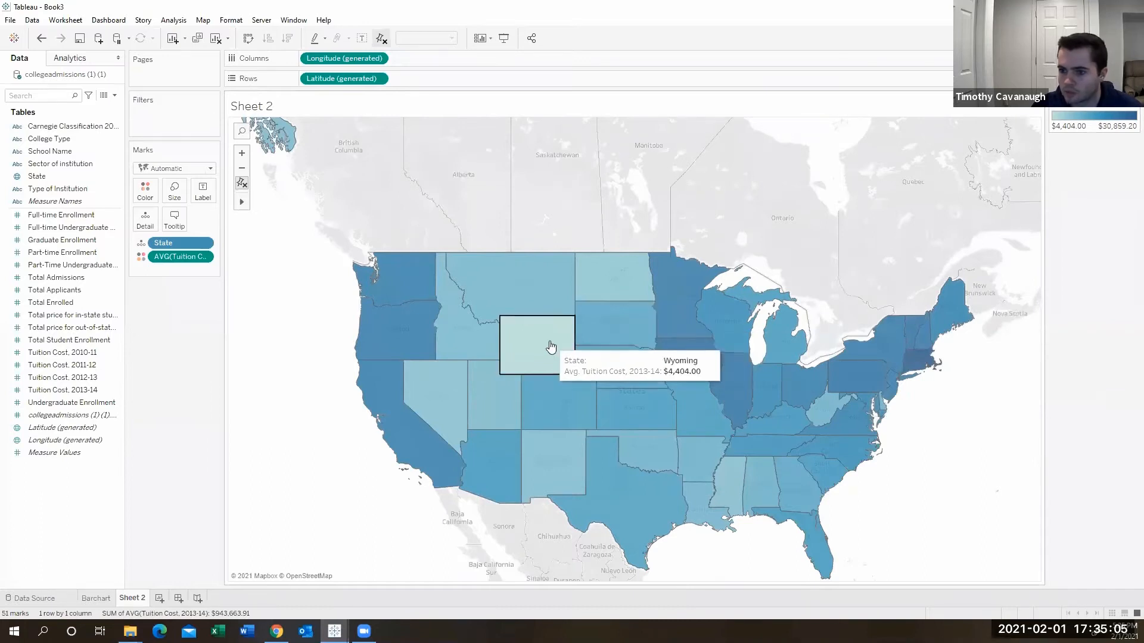
pyautogui.moveTo(432, 338)
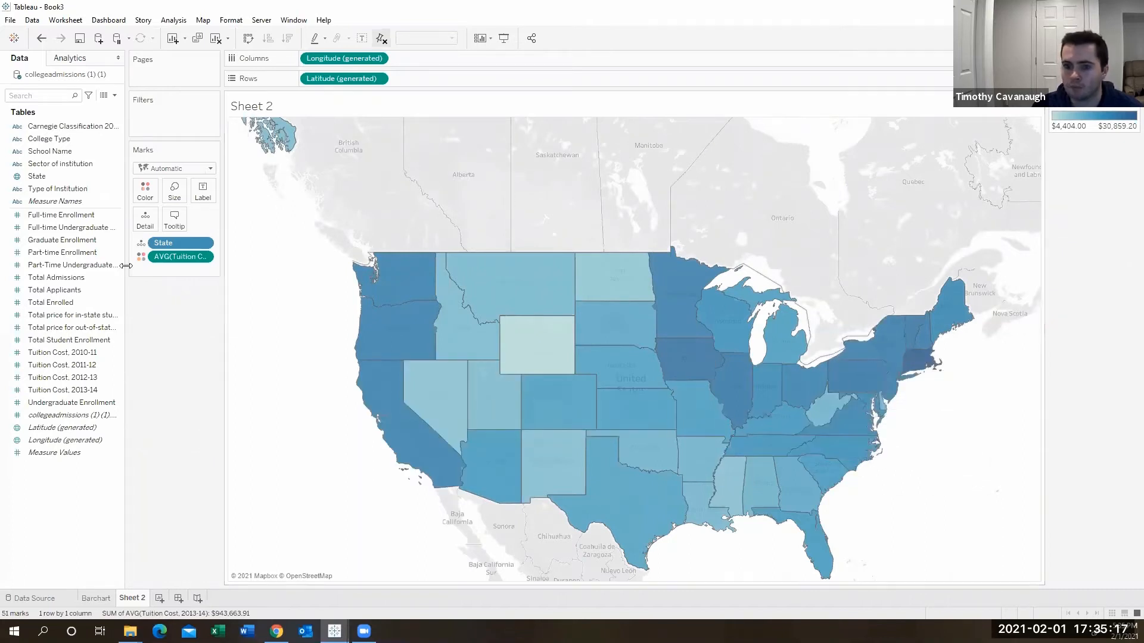
# Step: Set the map's average tuition colour palette to Red
pyautogui.click(146, 198)
pyautogui.click(173, 230)
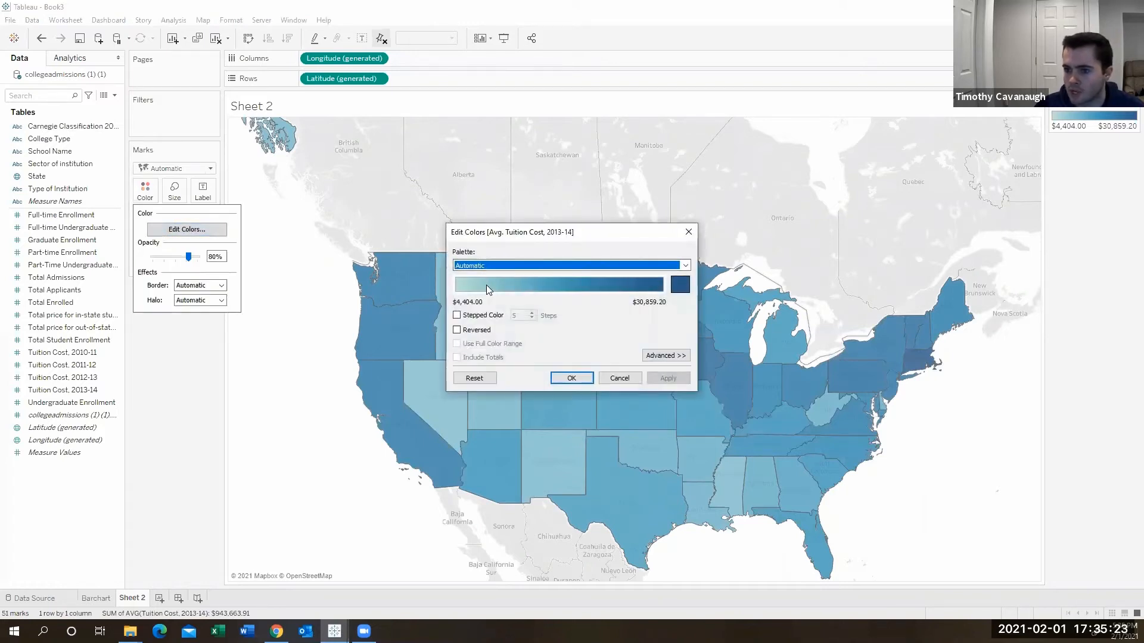
pyautogui.click(498, 265)
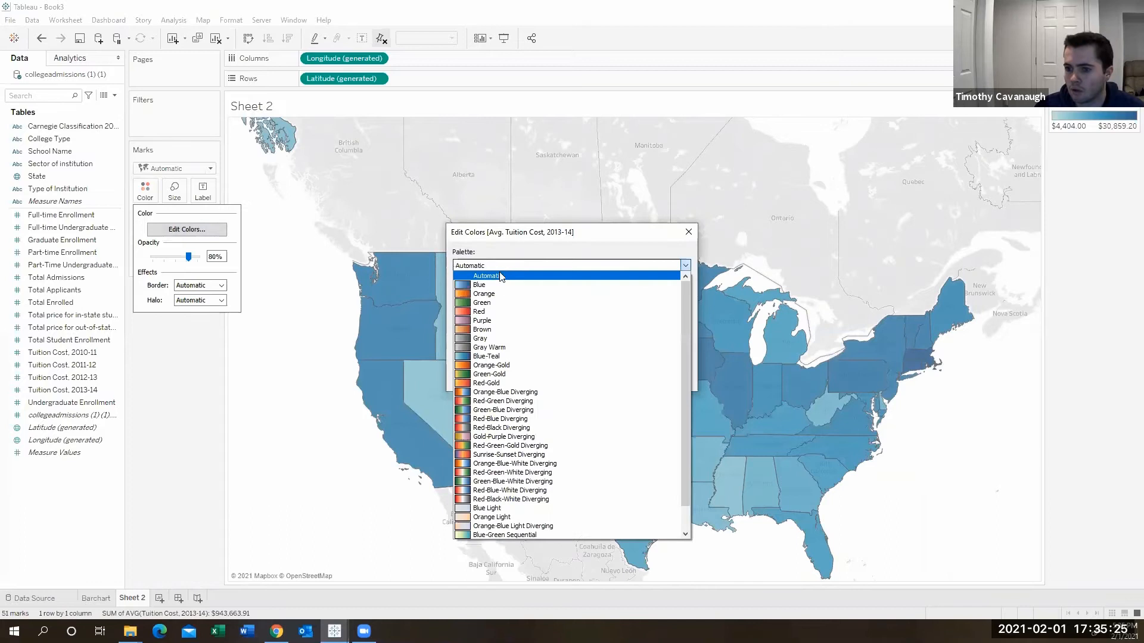
pyautogui.click(498, 312)
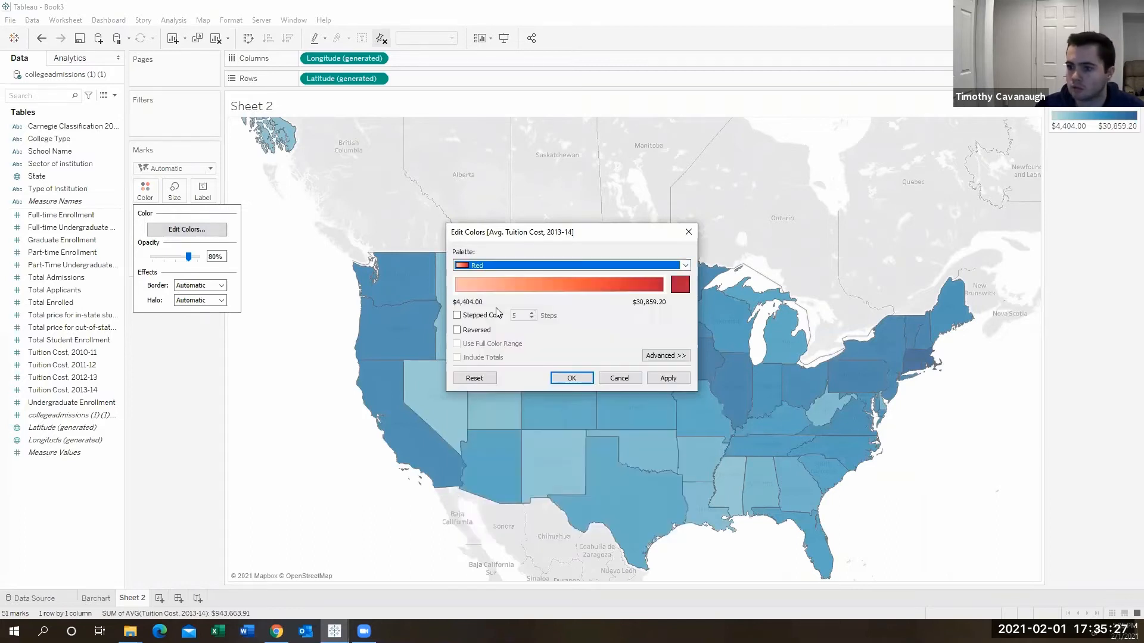
pyautogui.click(572, 378)
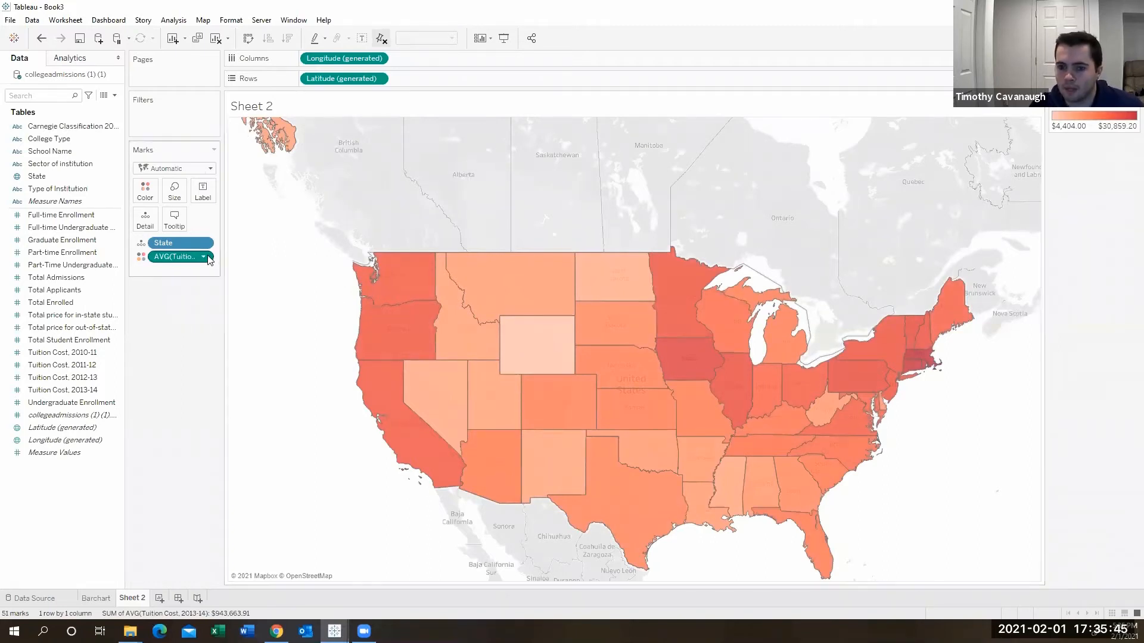
# Step: Change the map's average tuition colour palette to Blue-Teal
pyautogui.click(144, 190)
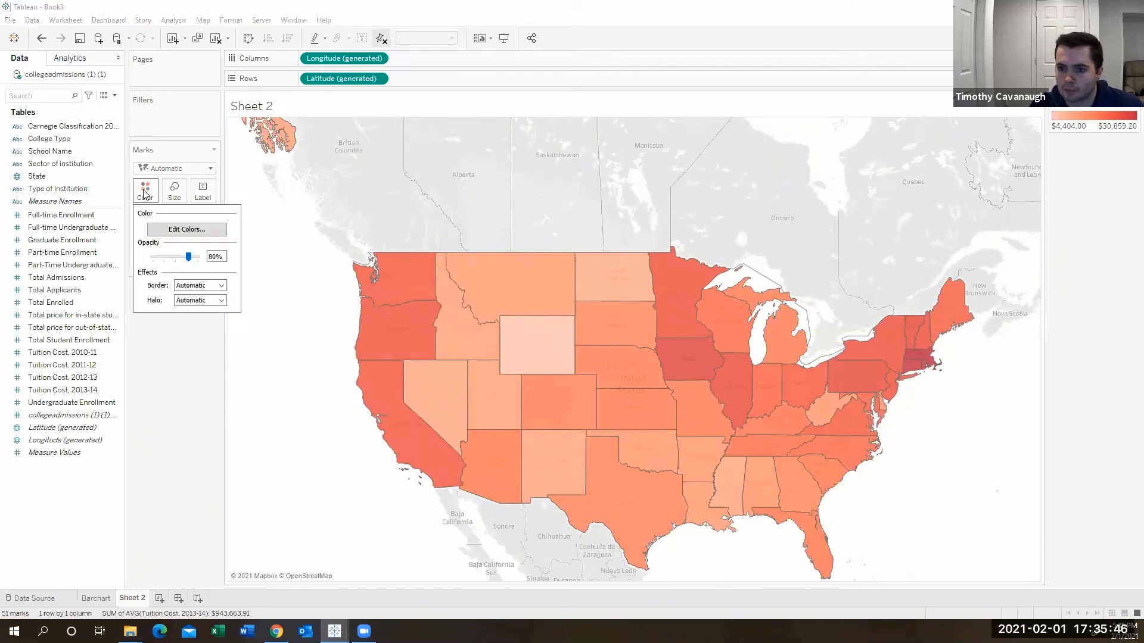
pyautogui.click(185, 229)
pyautogui.click(474, 266)
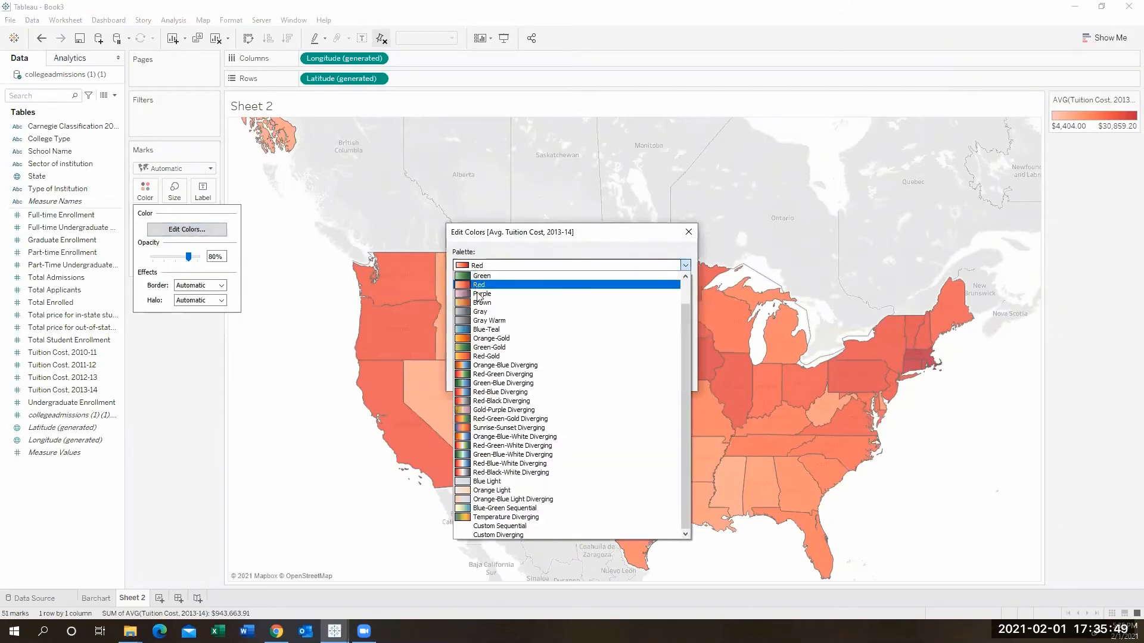
pyautogui.click(487, 330)
pyautogui.click(583, 377)
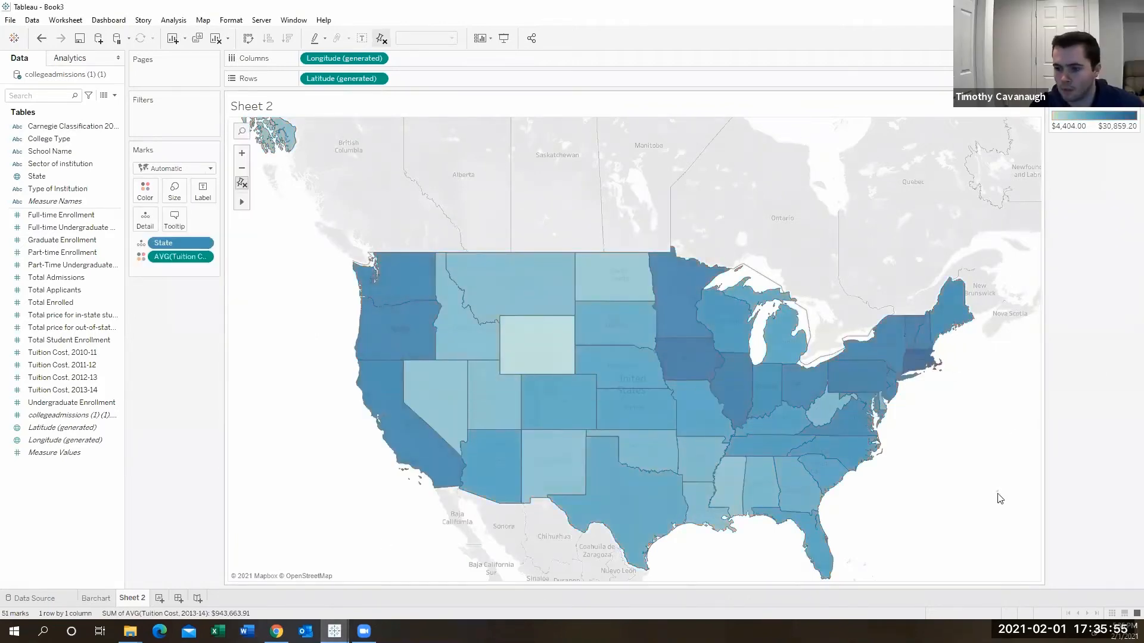
# Step: Label each state on the map with School Name, aggregated as Count
pyautogui.scroll(1, 900, 477)
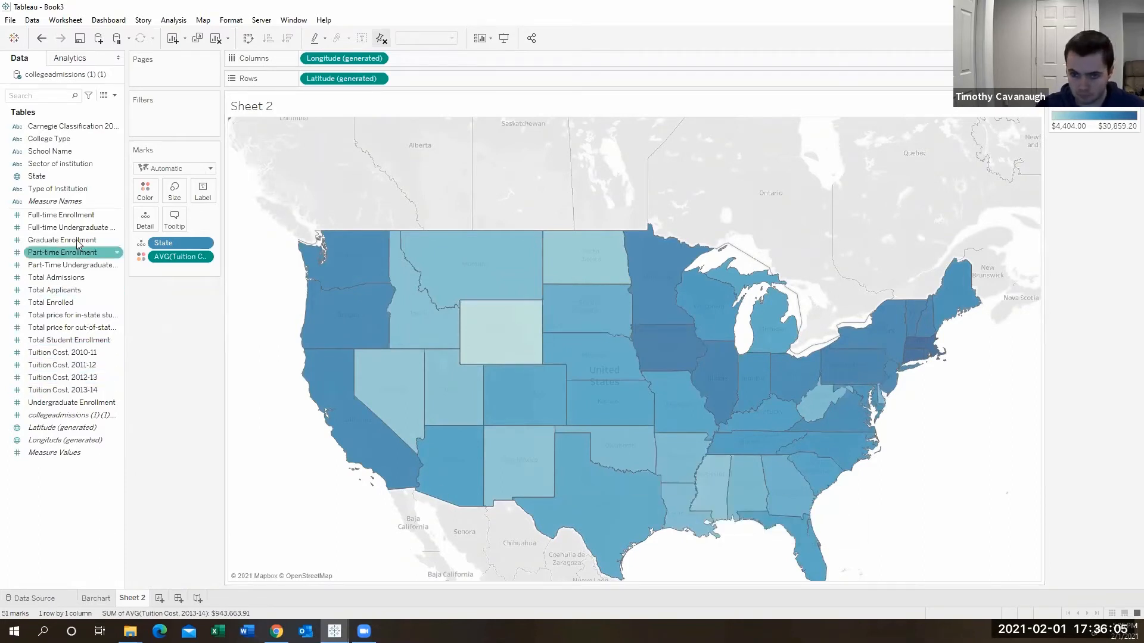
pyautogui.moveTo(58, 150); pyautogui.dragTo(204, 194)
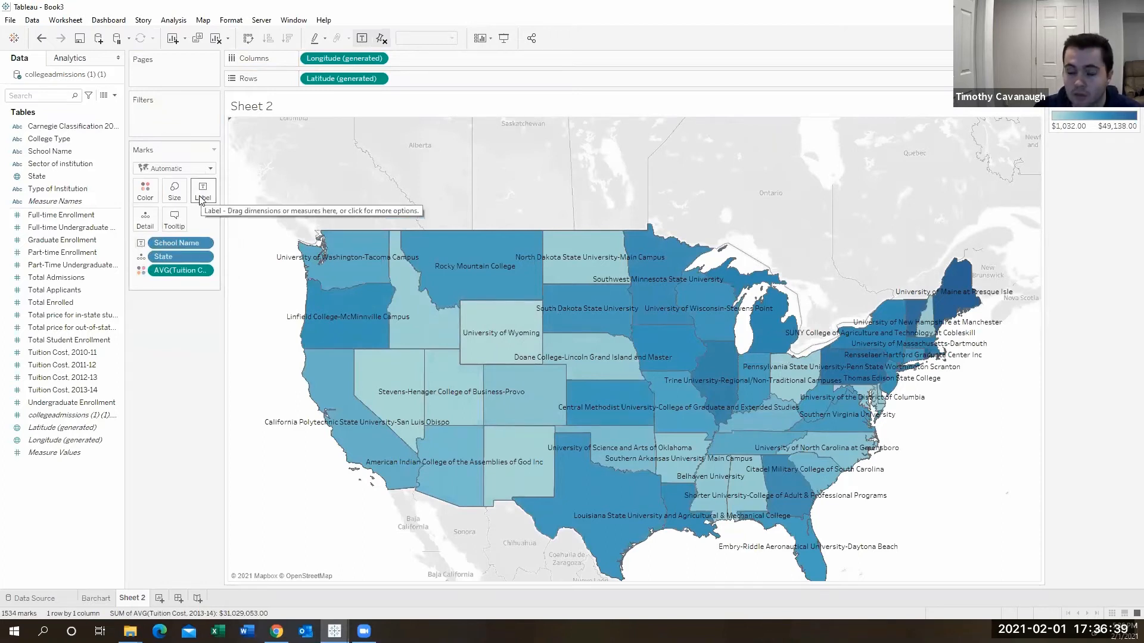
pyautogui.click(205, 244)
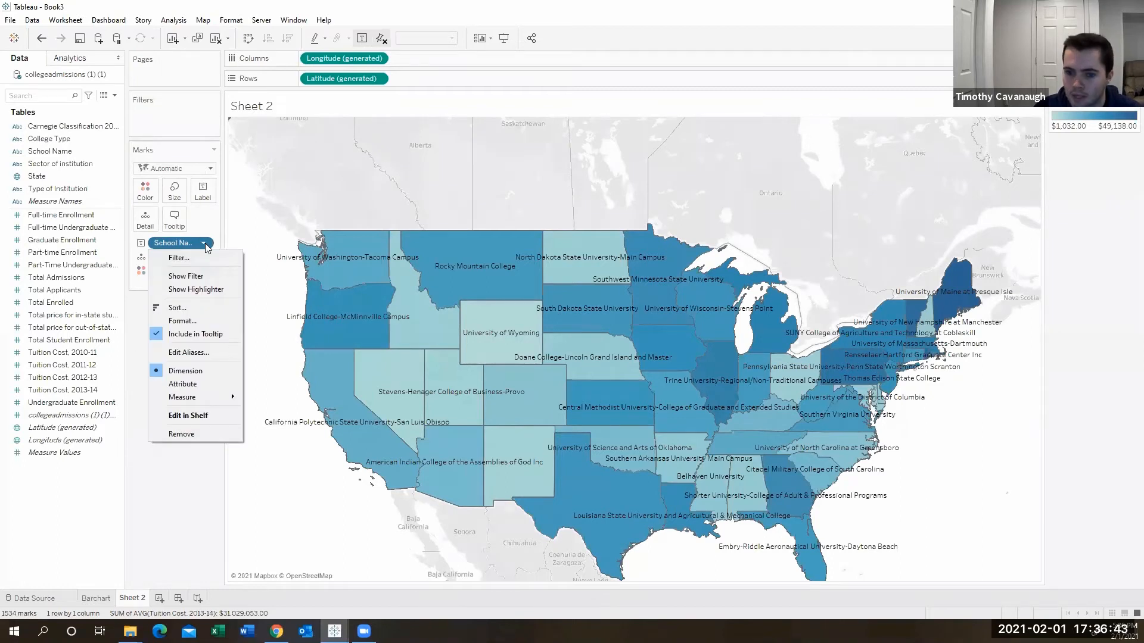
pyautogui.moveTo(197, 399)
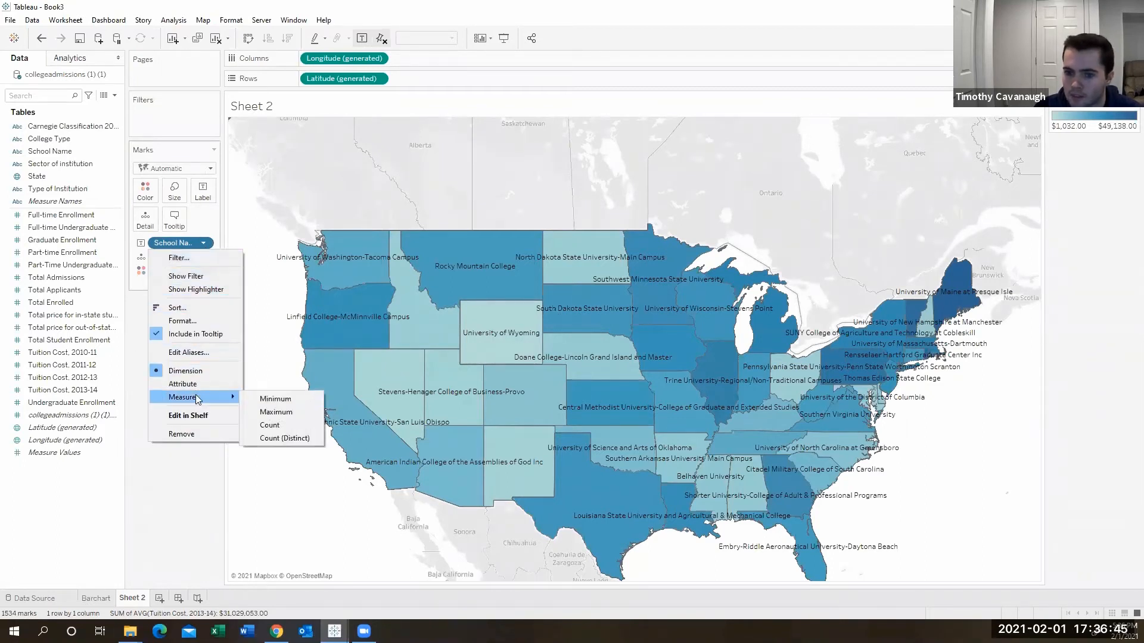
pyautogui.click(271, 426)
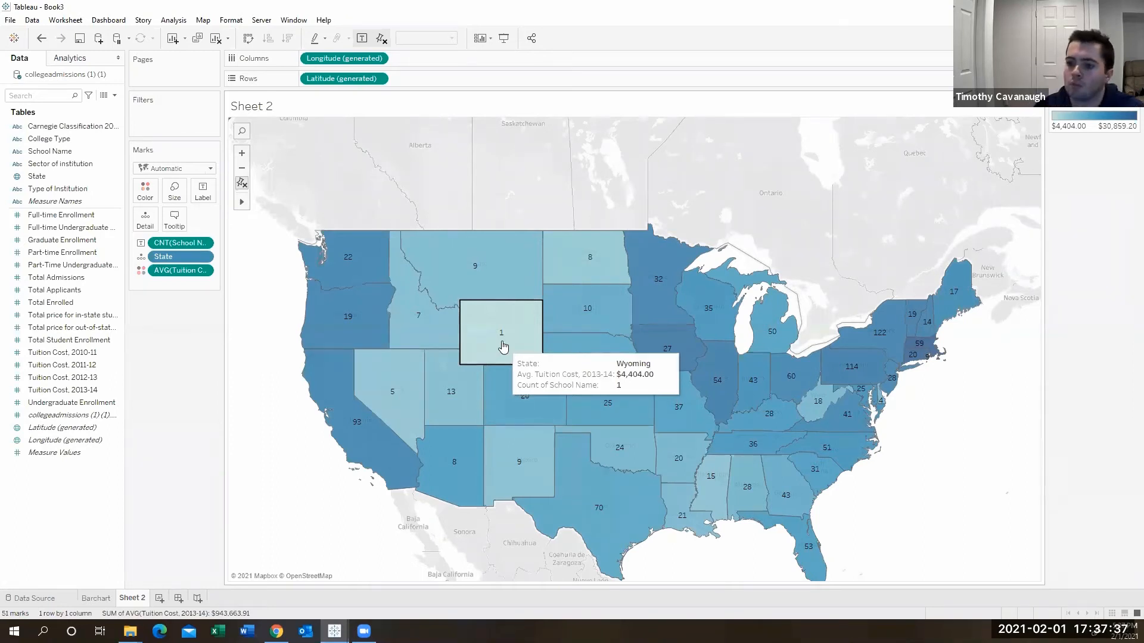
# Step: Examine the school counts and average tuition of Wyoming, Colorado and the surrounding states on the map
pyautogui.click(539, 348)
pyautogui.scroll(-2, 539, 351)
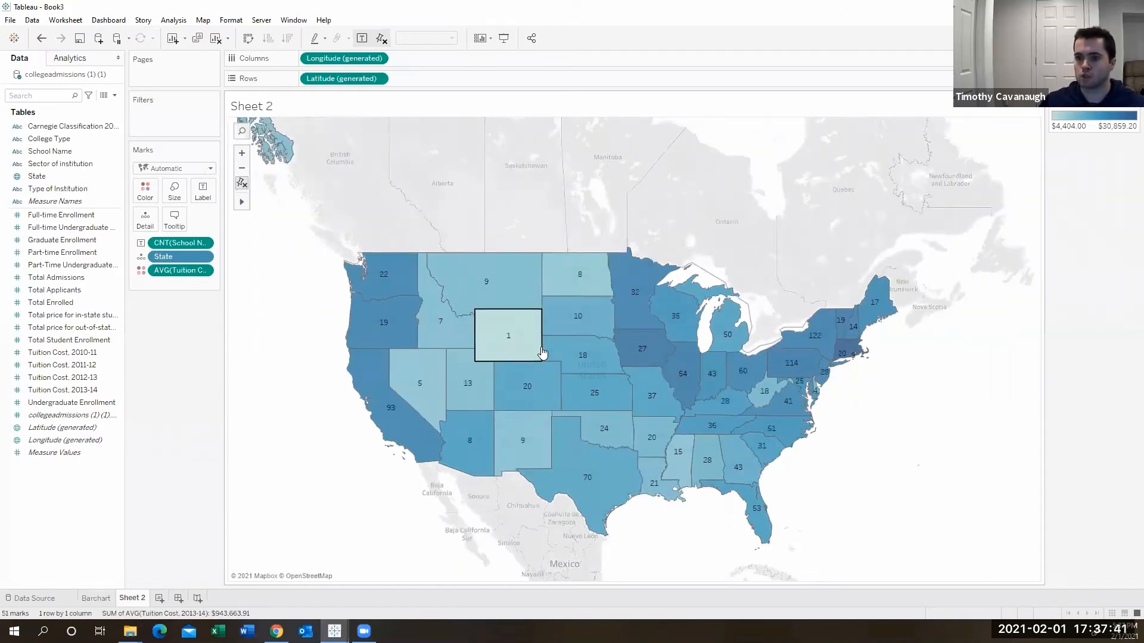
pyautogui.moveTo(550, 374)
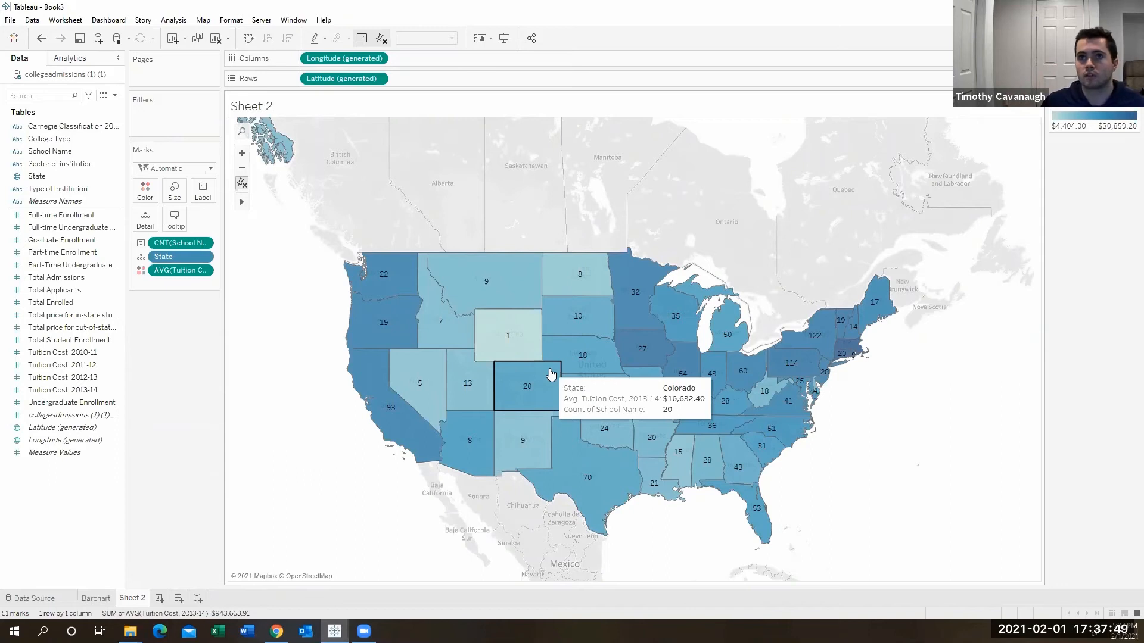
pyautogui.moveTo(753, 373)
pyautogui.scroll(-2, 753, 372)
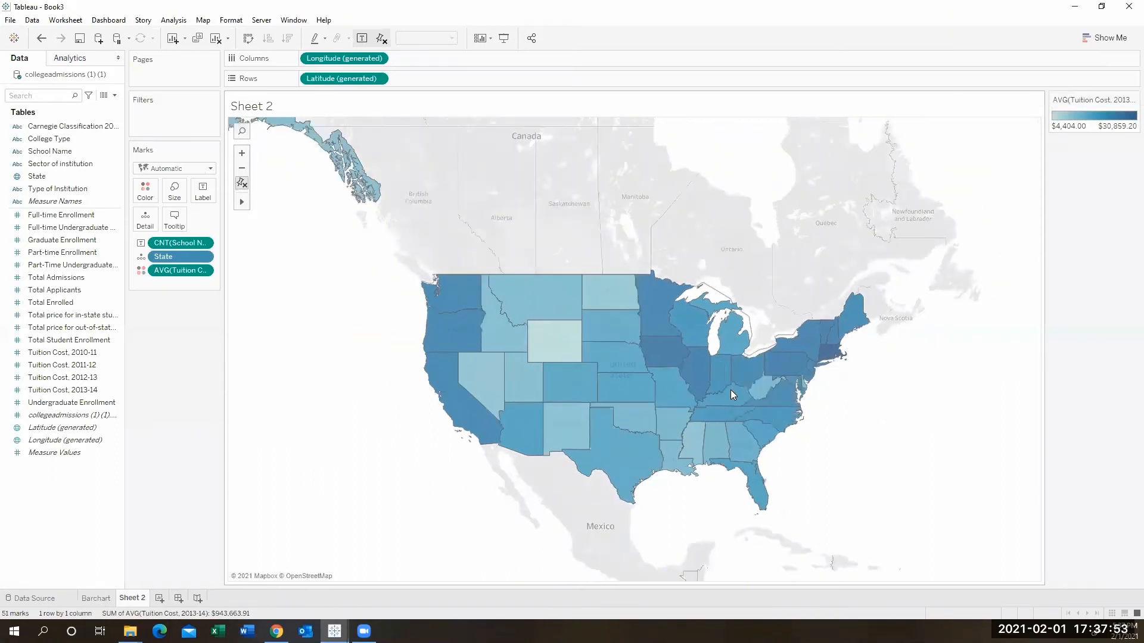
pyautogui.scroll(-1, 731, 390)
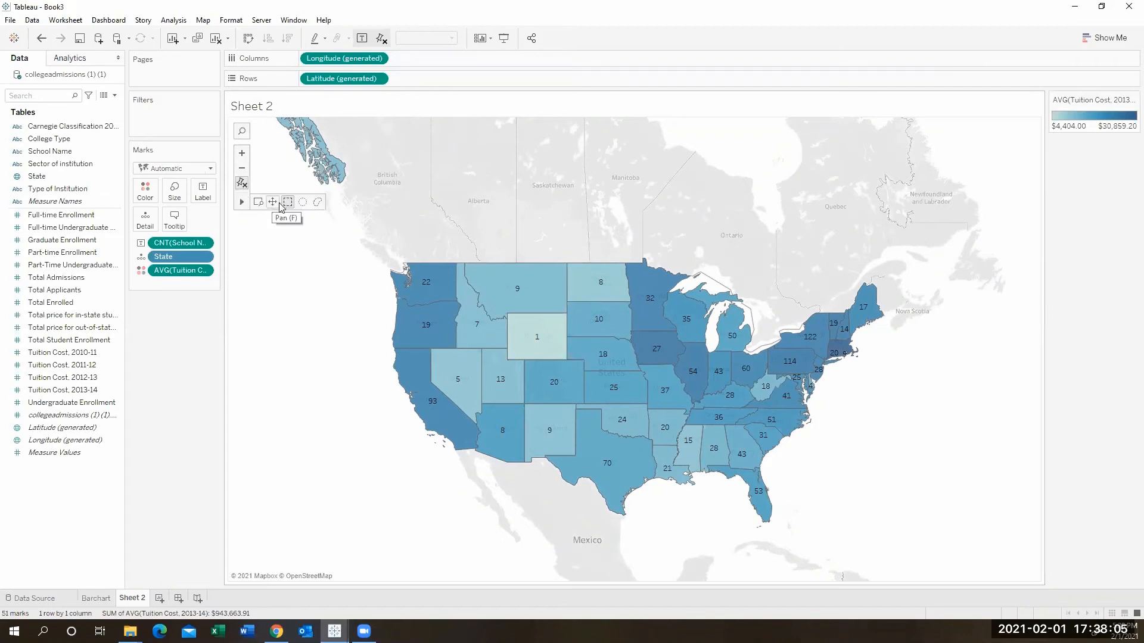
pyautogui.scroll(-2, 366, 342)
# Step: Select the contiguous US states with the rectangular selection tool and reset the map to its default extent
pyautogui.moveTo(241, 201)
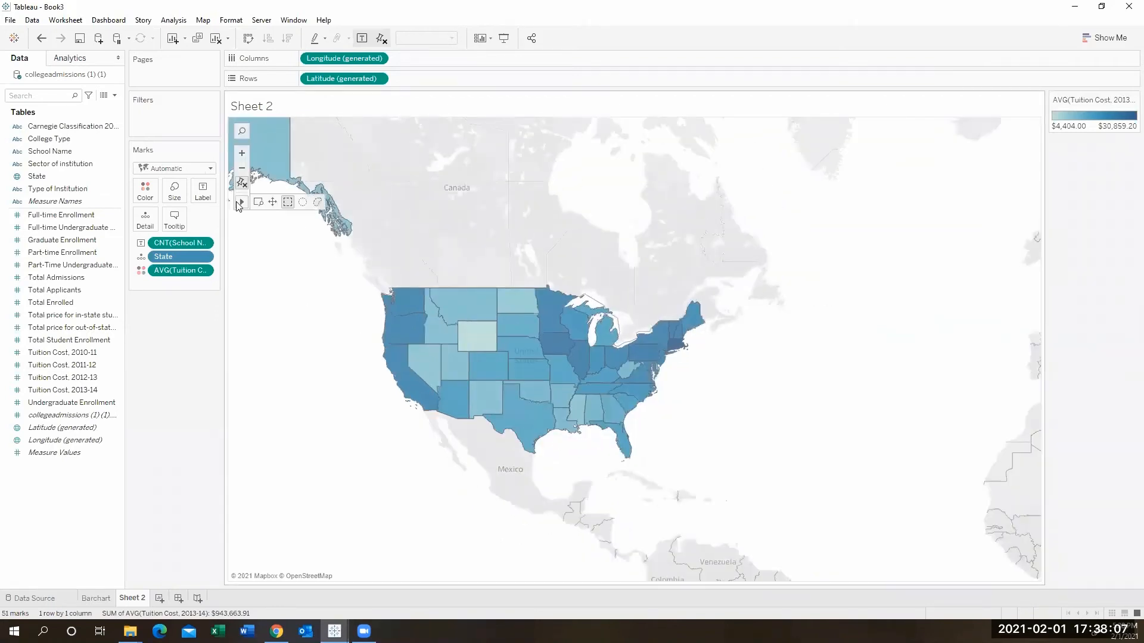
pyautogui.click(290, 203)
pyautogui.moveTo(310, 250); pyautogui.dragTo(792, 475)
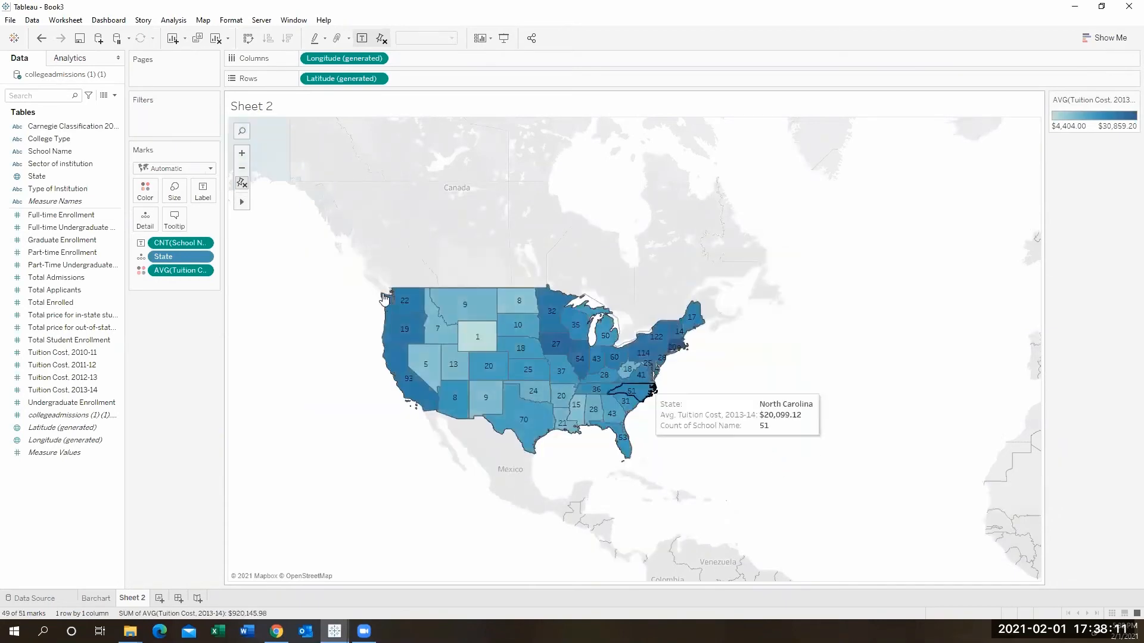
pyautogui.click(241, 183)
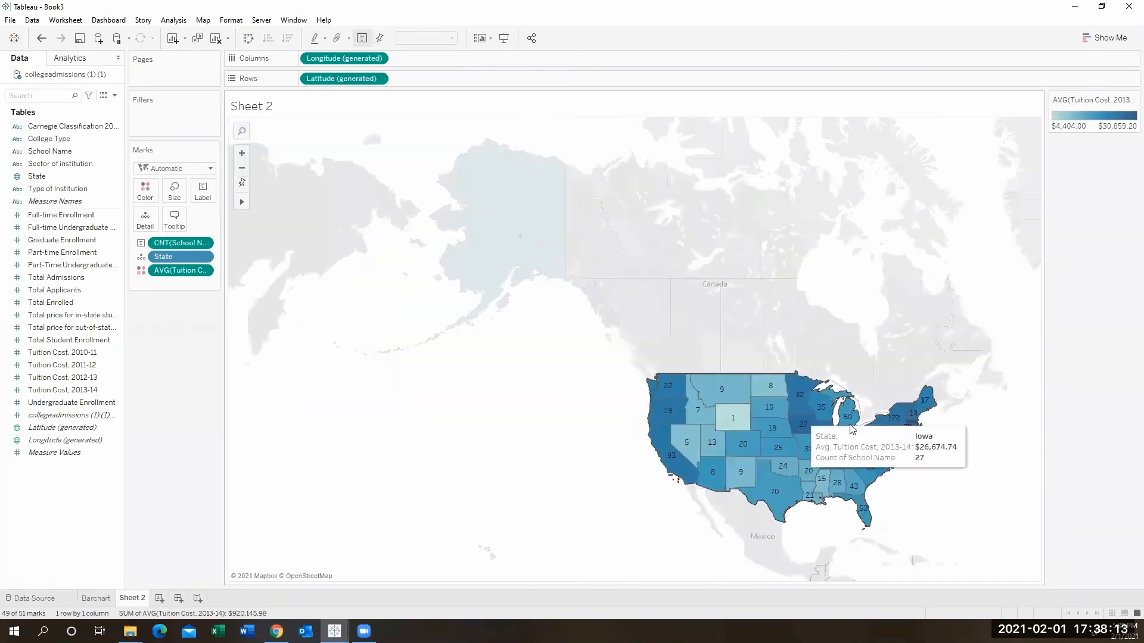
# Step: Clear the selection of the contiguous states and reset the map to its default extent
pyautogui.scroll(1, 876, 430)
pyautogui.scroll(1, 935, 463)
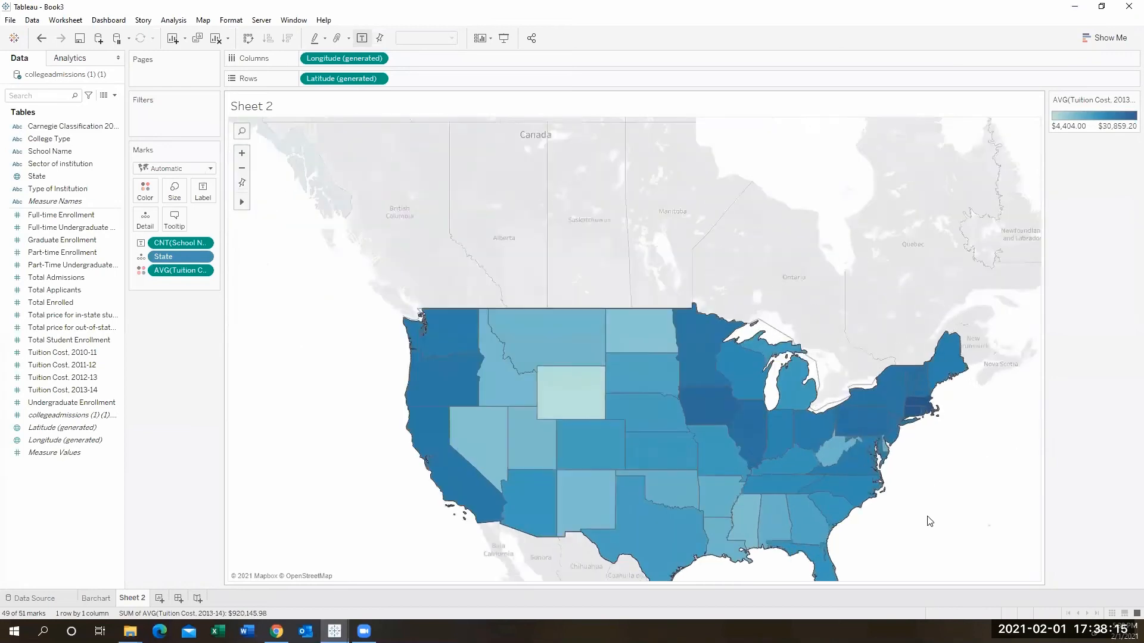
pyautogui.scroll(1, 931, 519)
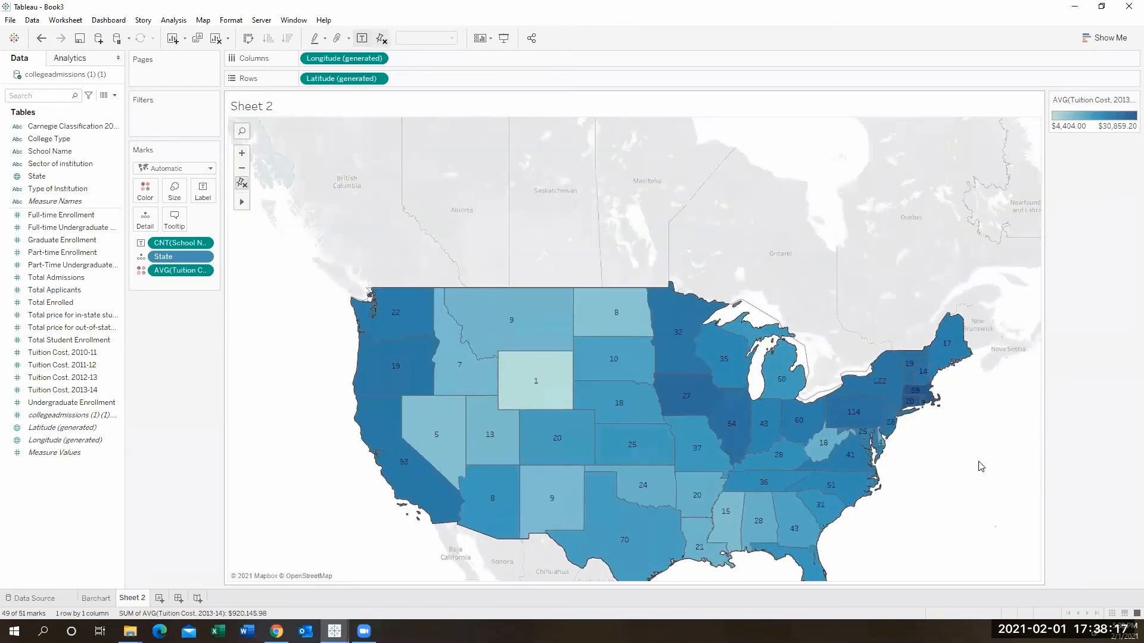
pyautogui.scroll(-1, 963, 559)
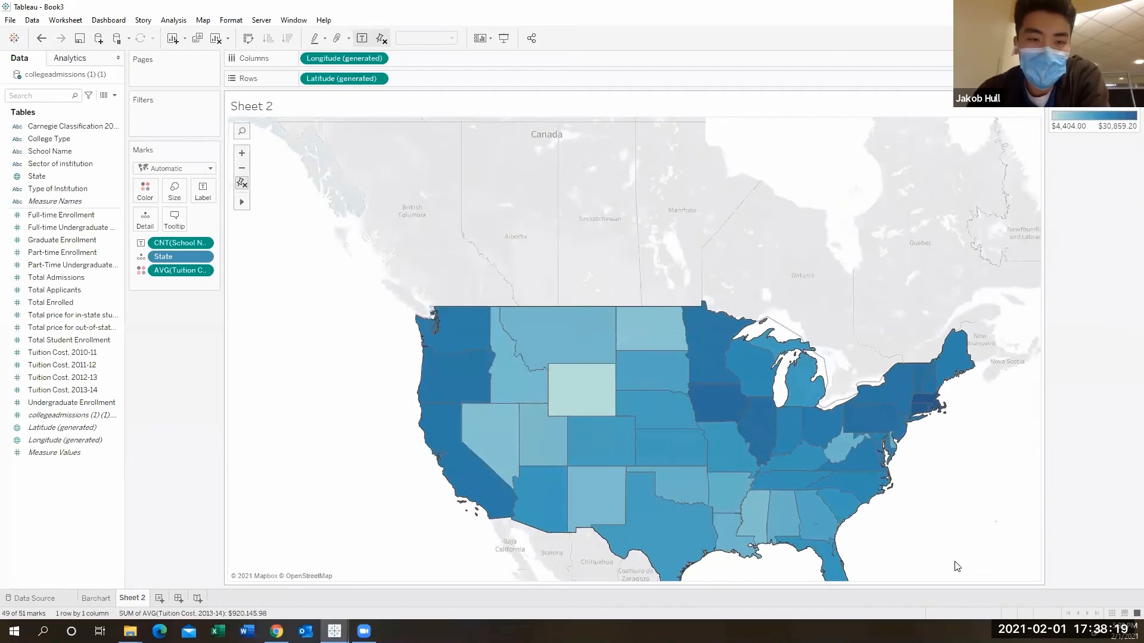
pyautogui.scroll(-1, 956, 566)
pyautogui.moveTo(927, 531); pyautogui.dragTo(920, 477)
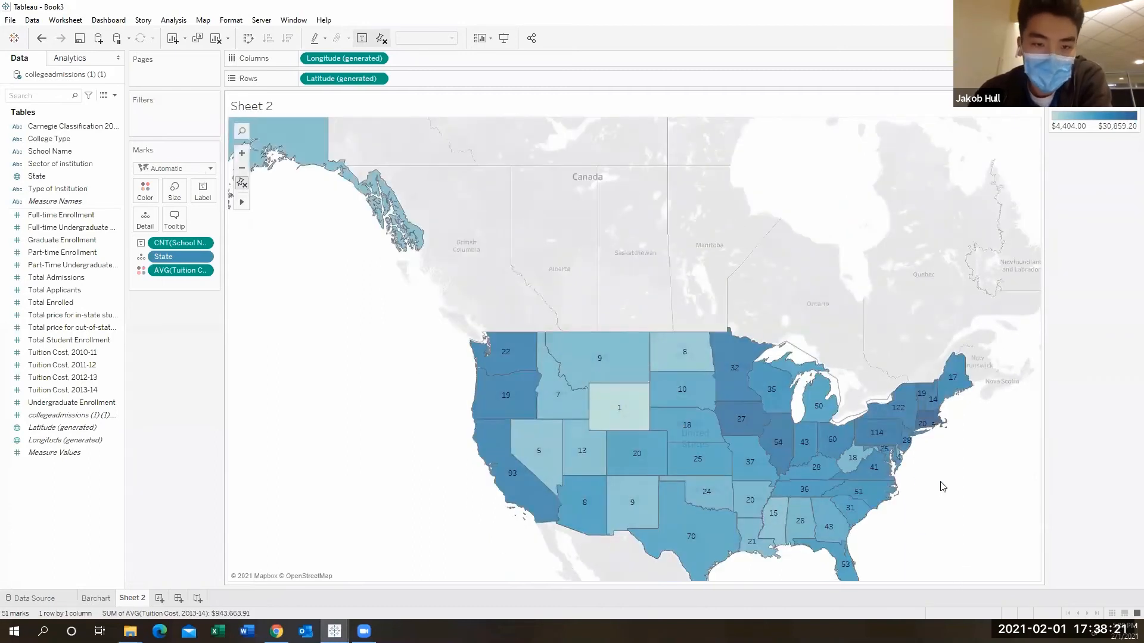
pyautogui.click(242, 183)
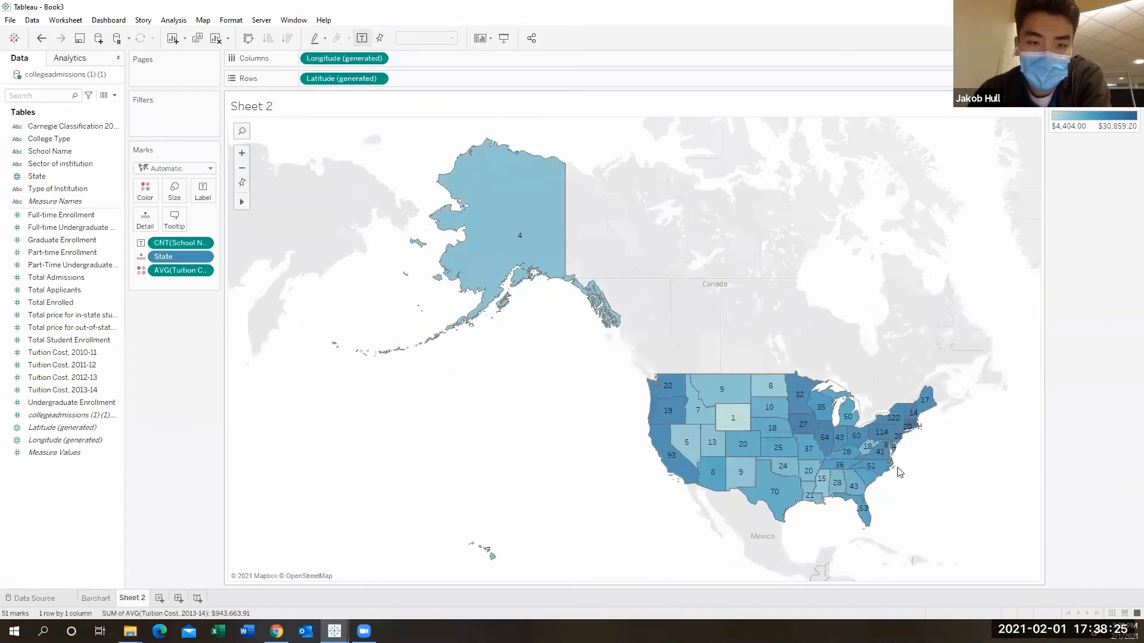
# Step: Zoom and pan the map to centre the contiguous United States, and reset it to the default extent
pyautogui.scroll(1, 899, 472)
pyautogui.moveTo(241, 206)
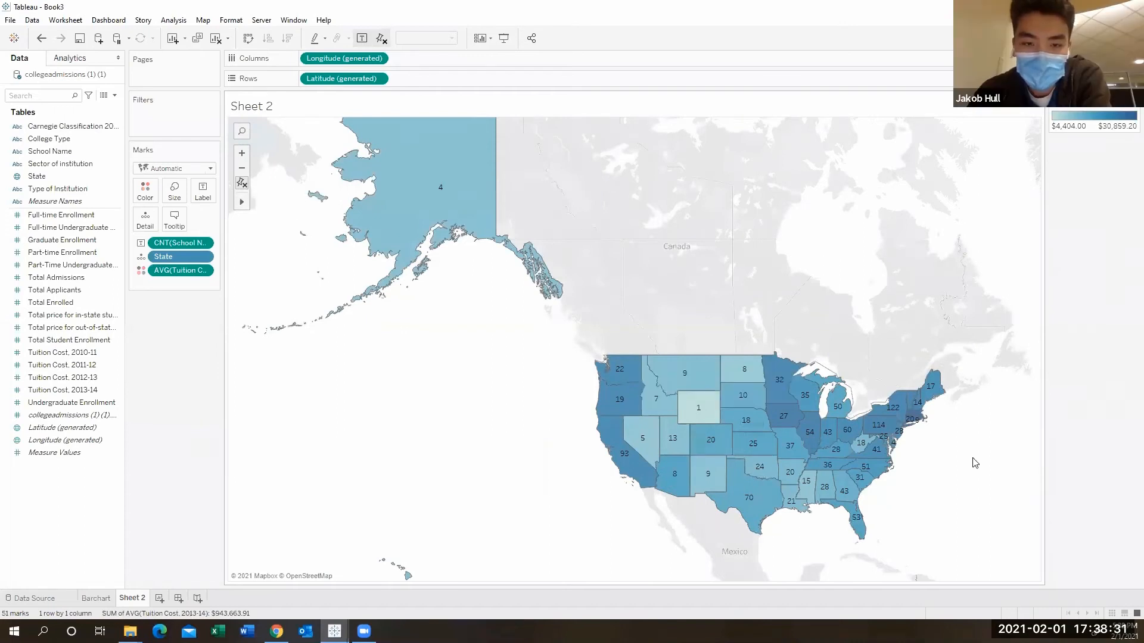
pyautogui.moveTo(938, 445); pyautogui.dragTo(886, 427)
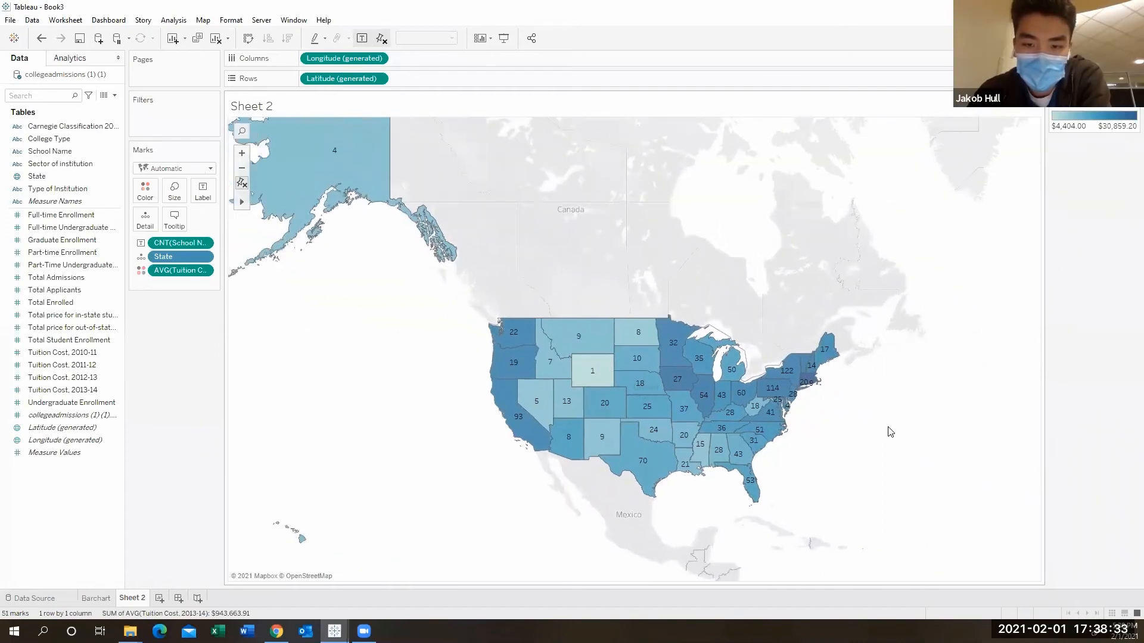
pyautogui.scroll(3, 857, 453)
pyautogui.scroll(2, 272, 272)
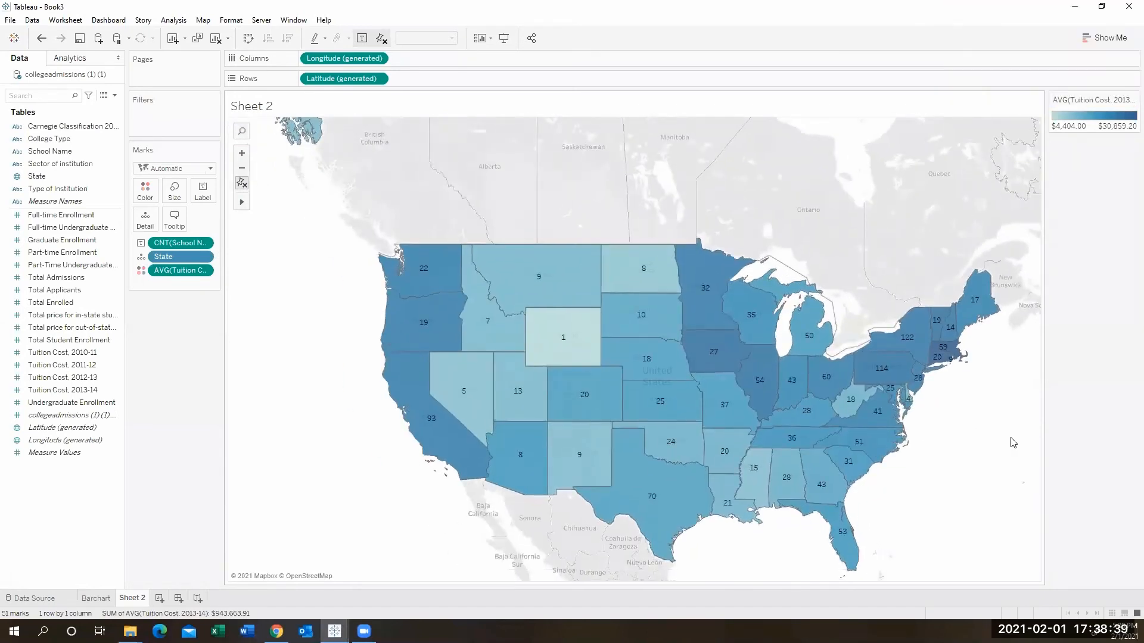
pyautogui.moveTo(972, 464); pyautogui.dragTo(933, 434)
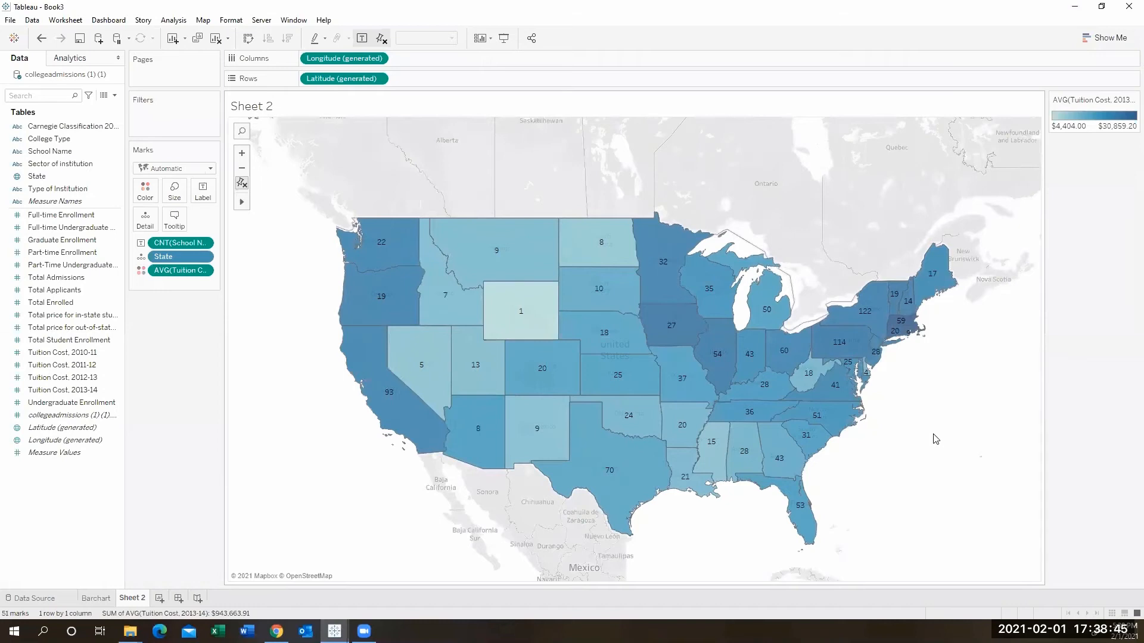
pyautogui.click(241, 184)
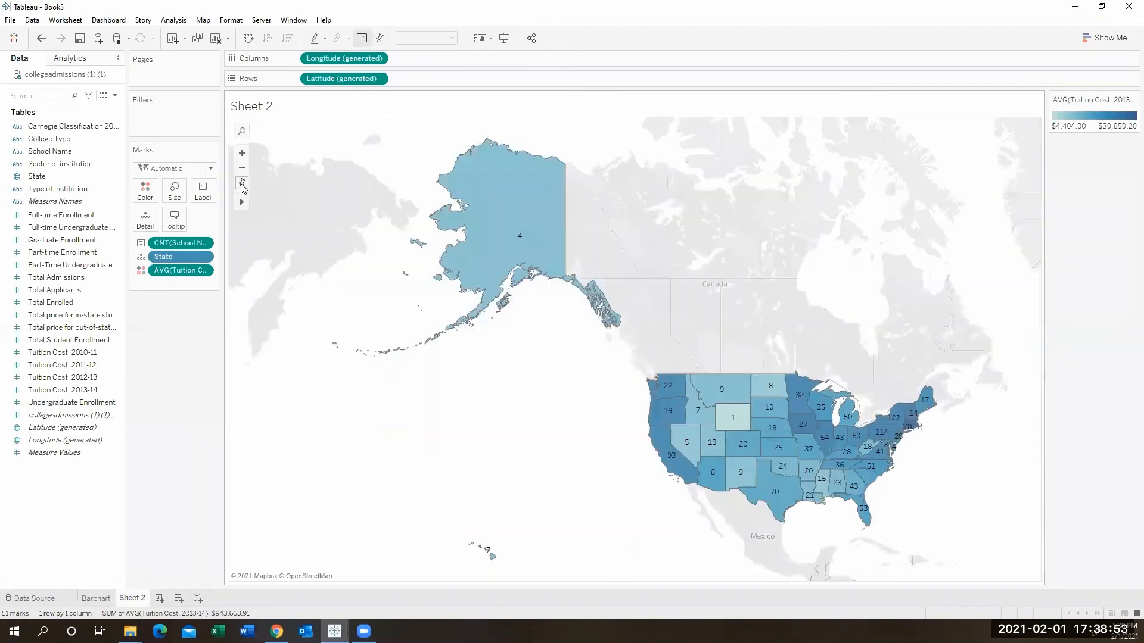
# Step: Zoom the map in so the contiguous United States fills the view
pyautogui.moveTo(874, 474)
pyautogui.scroll(3, 894, 480)
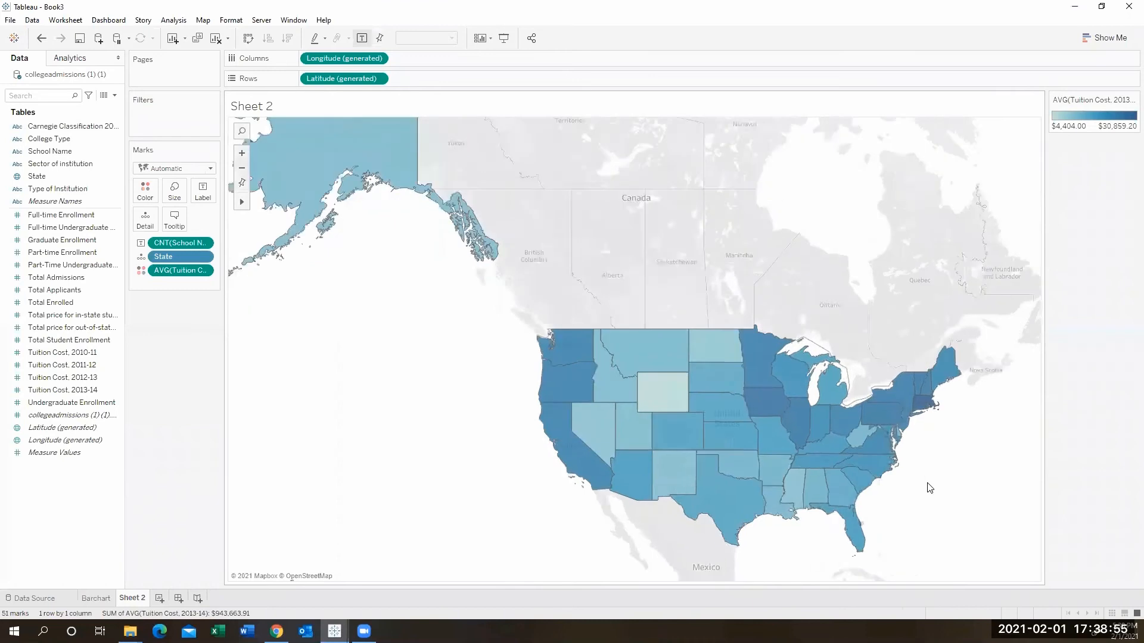
pyautogui.click(241, 184)
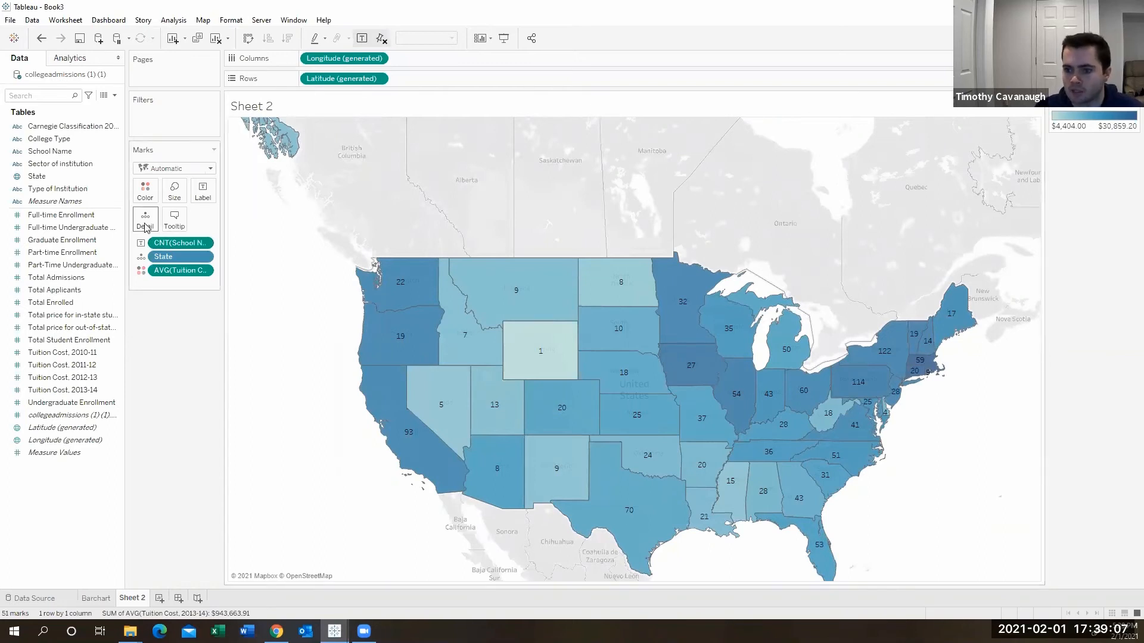
pyautogui.moveTo(883, 387)
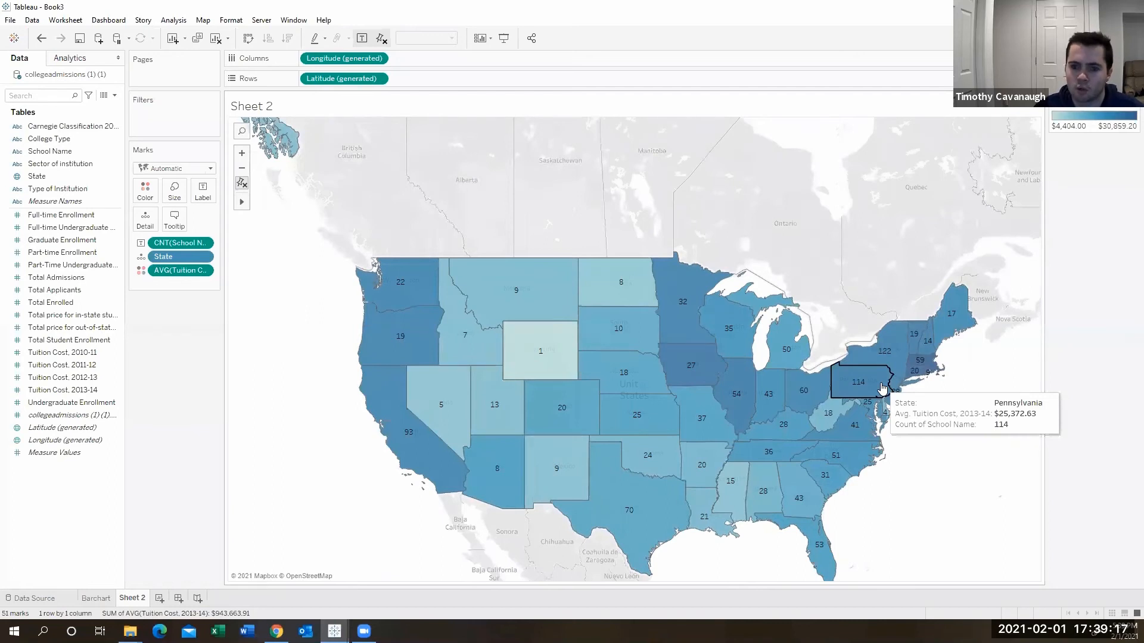
# Step: Add Total Enrolled to the map's detail, aggregated as Average
pyautogui.click(50, 303)
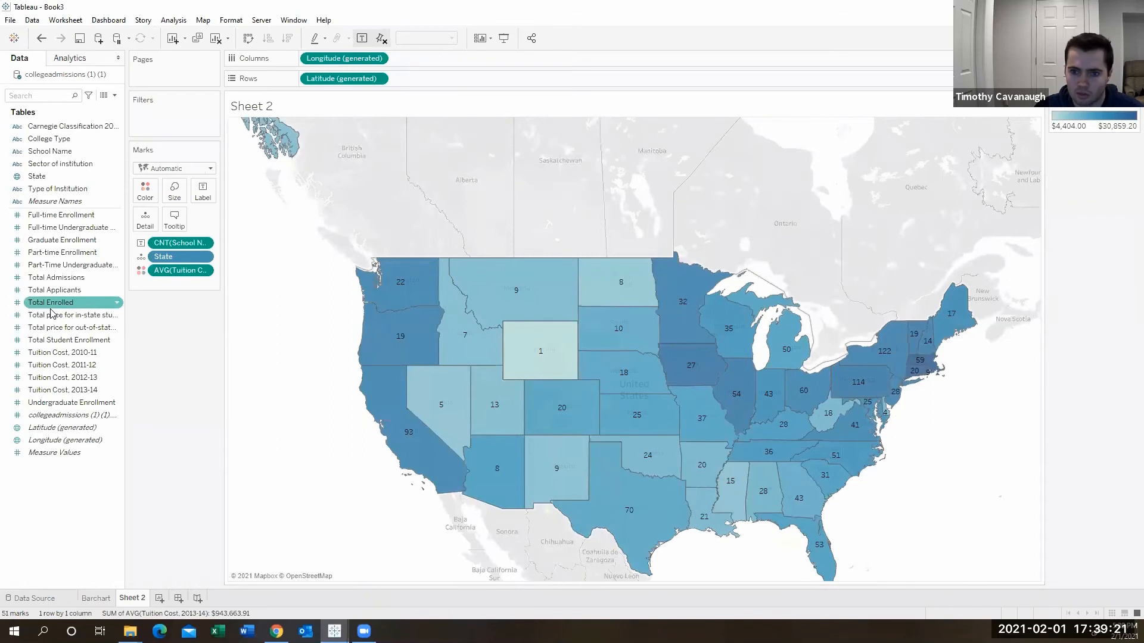
pyautogui.moveTo(51, 311); pyautogui.dragTo(141, 221)
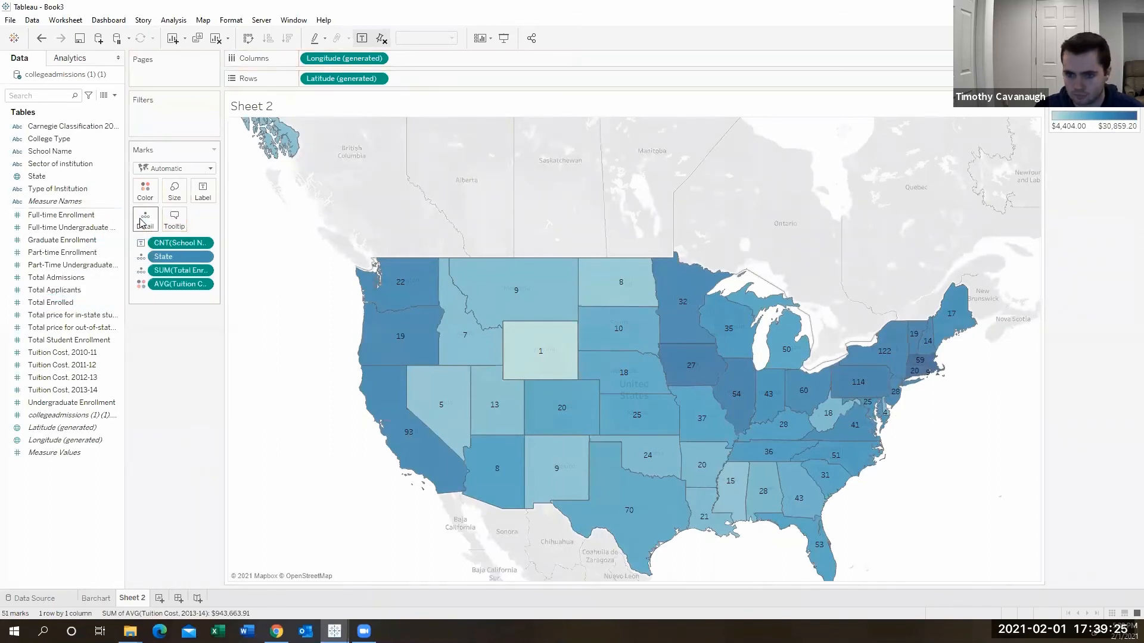
pyautogui.click(204, 271)
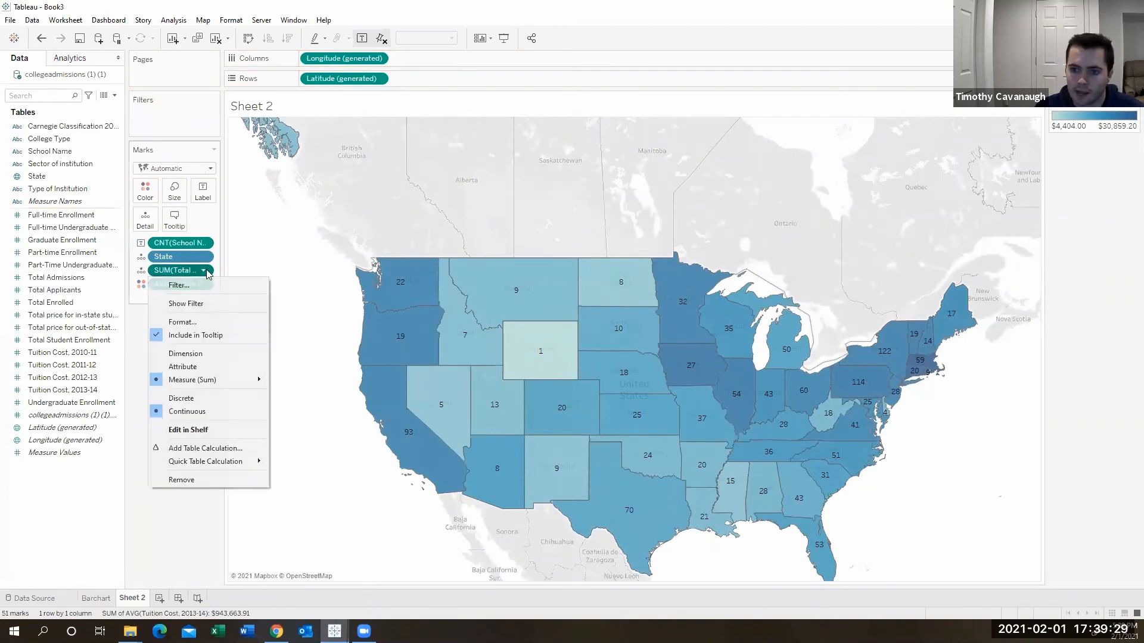
pyautogui.moveTo(208, 381)
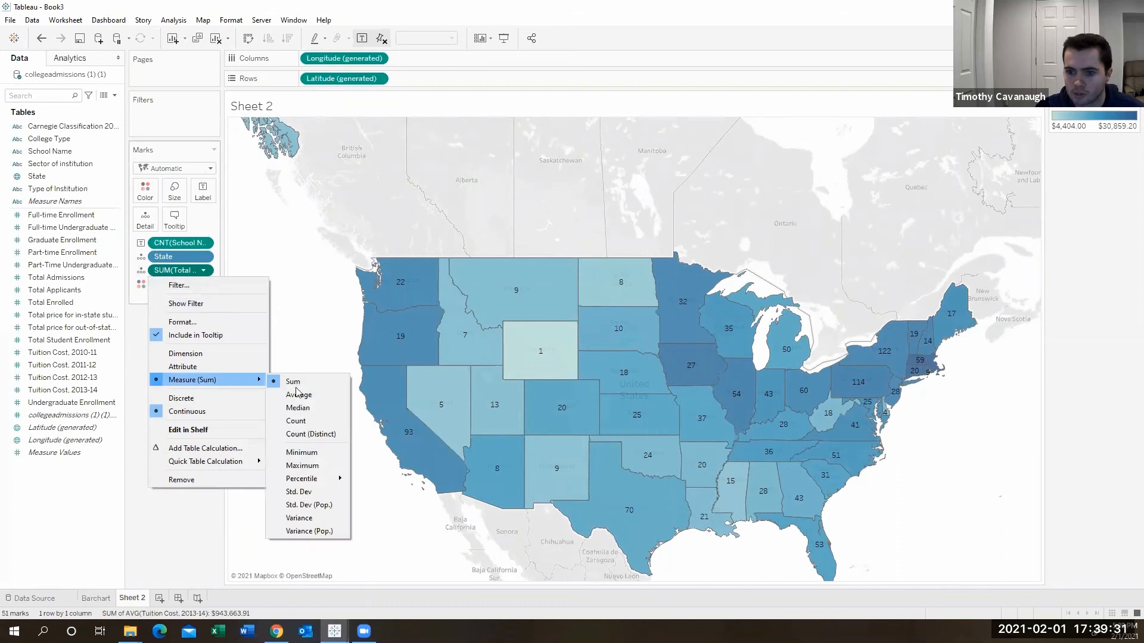
pyautogui.click(301, 395)
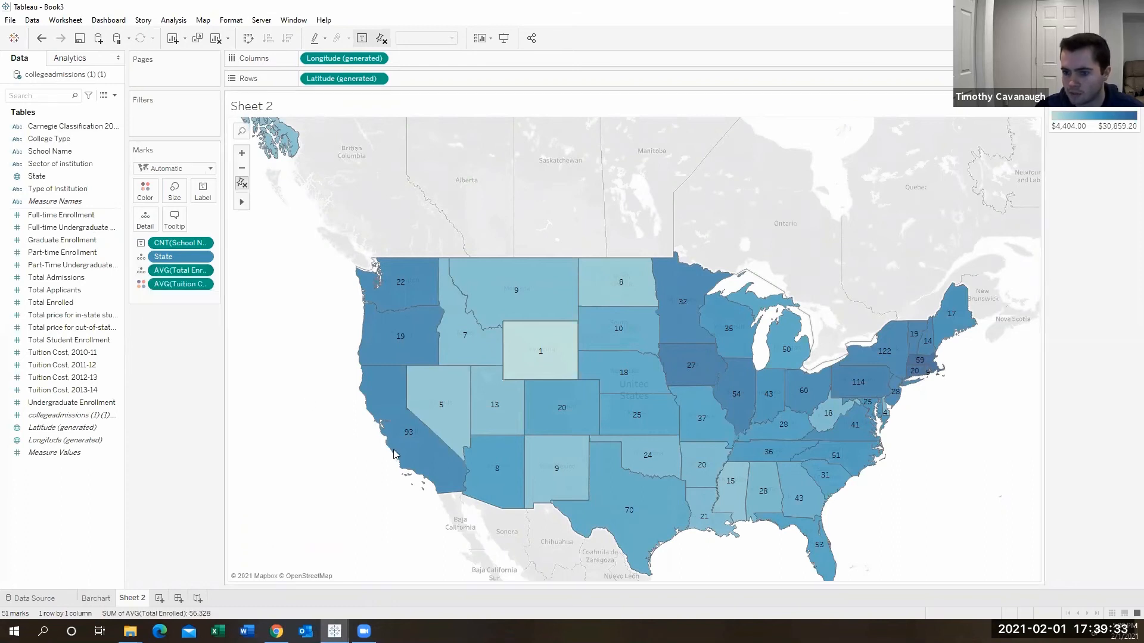
# Step: Examine the average total enrolled of Pennsylvania, Nevada and other states on the map
pyautogui.moveTo(394, 430)
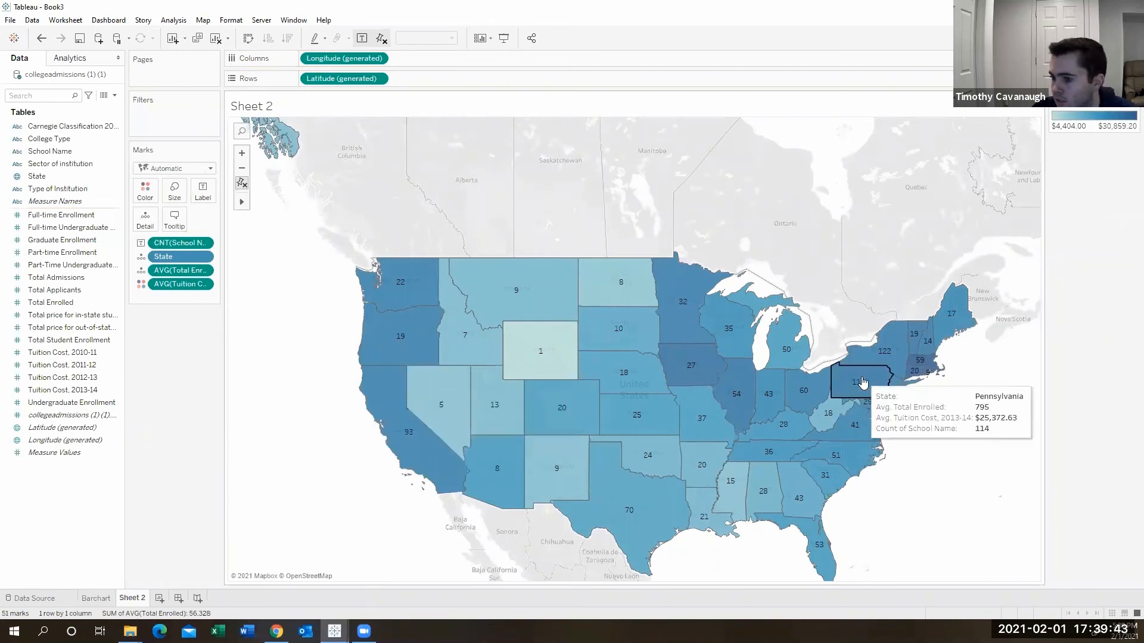
pyautogui.moveTo(636, 317)
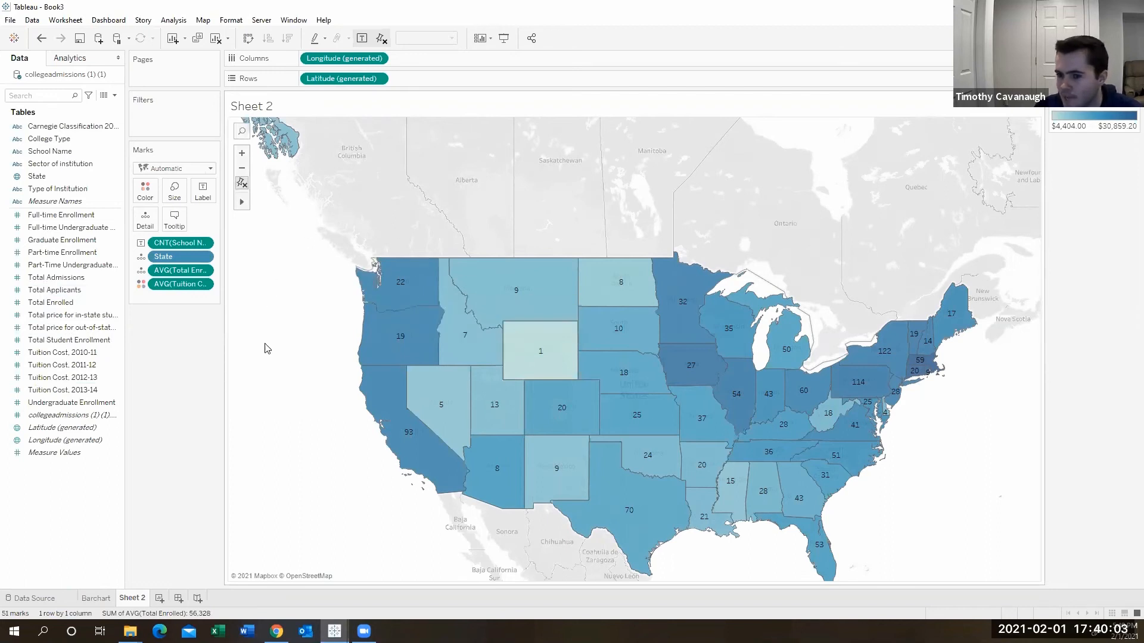
pyautogui.moveTo(444, 412)
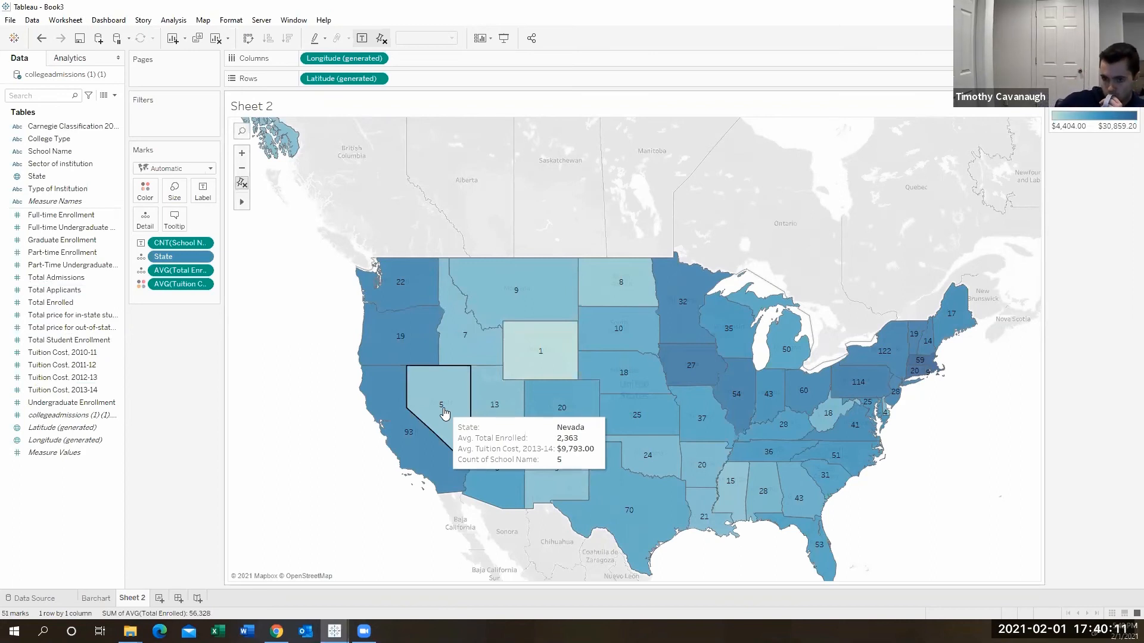
pyautogui.moveTo(527, 457)
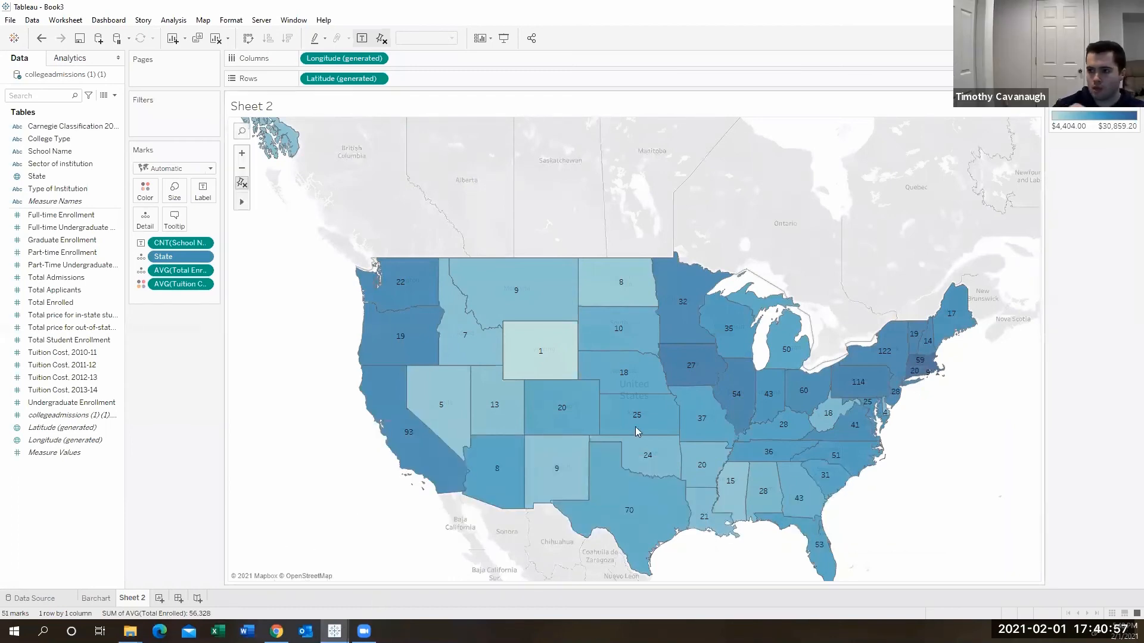
# Step: Add a new worksheet and rename the map's sheet, Sheet 2, as Map
pyautogui.click(100, 598)
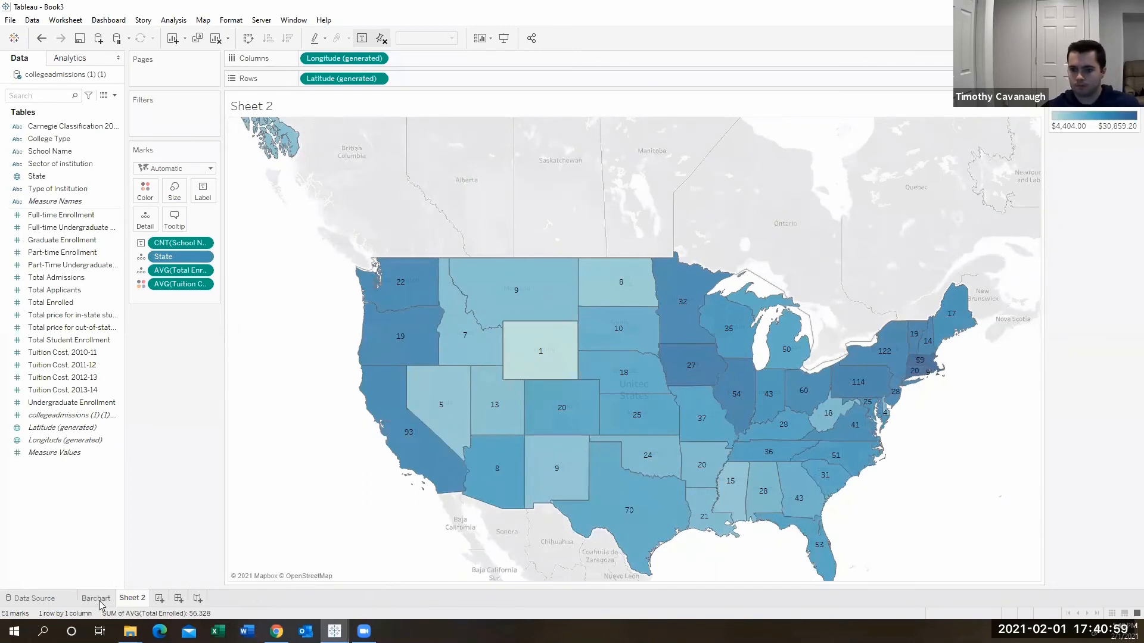
pyautogui.click(164, 598)
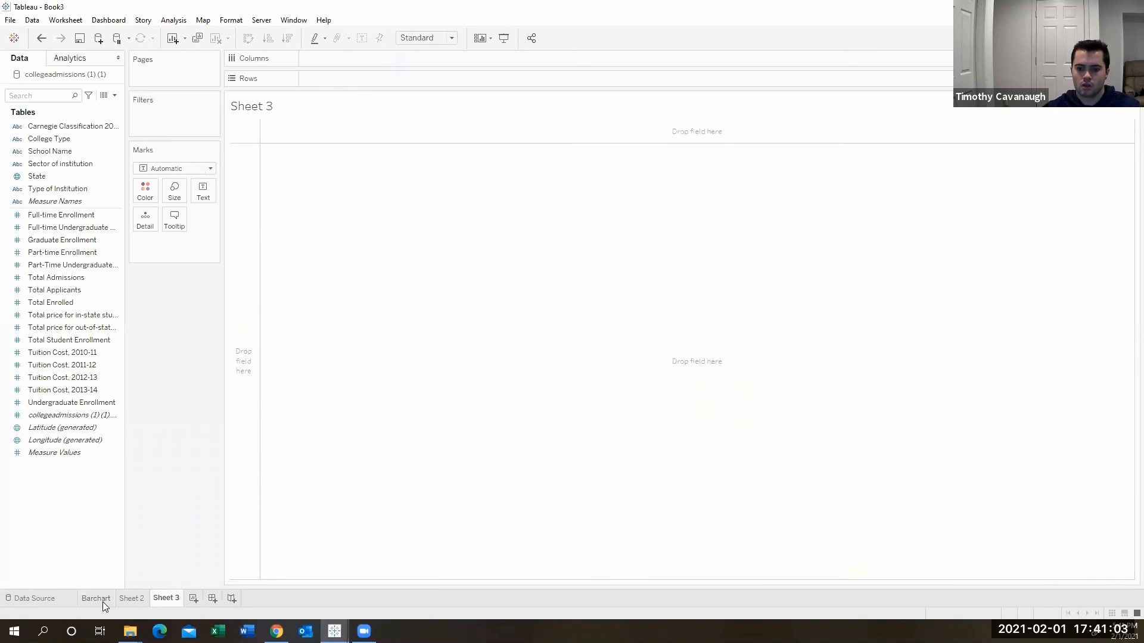
pyautogui.click(135, 598)
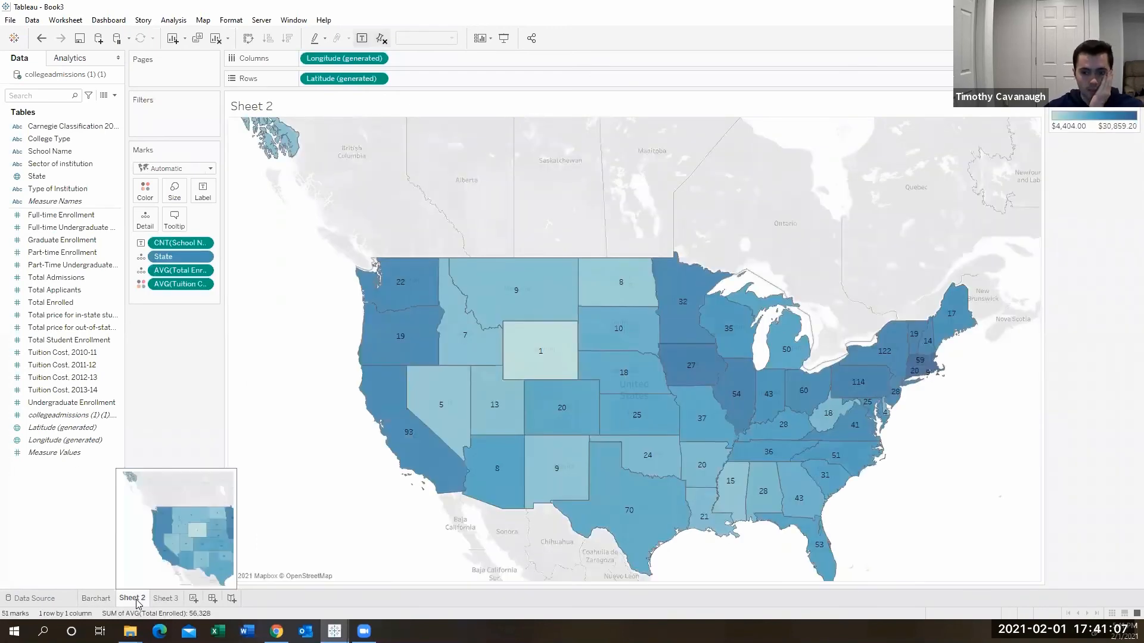
pyautogui.doubleClick(132, 599)
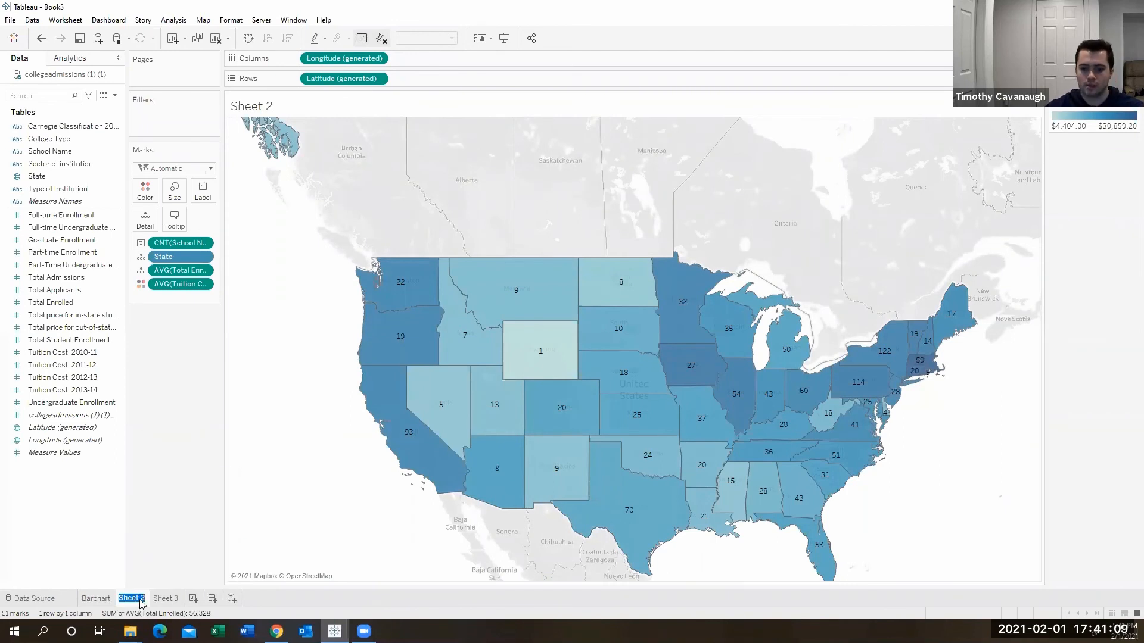
pyautogui.write('Mapo')
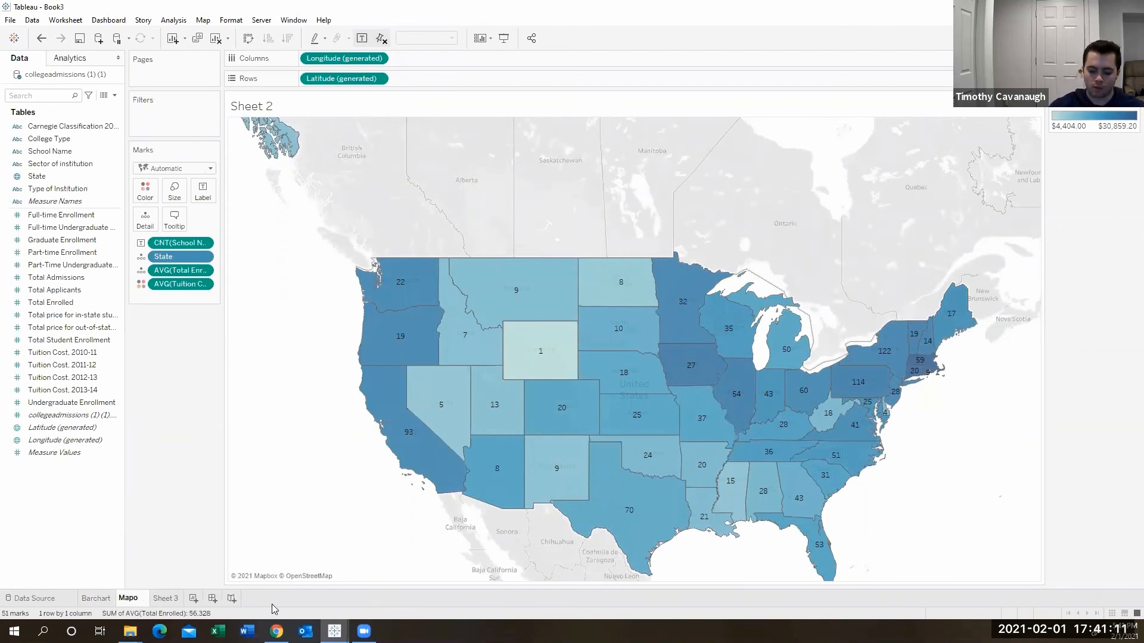
pyautogui.press('Return')
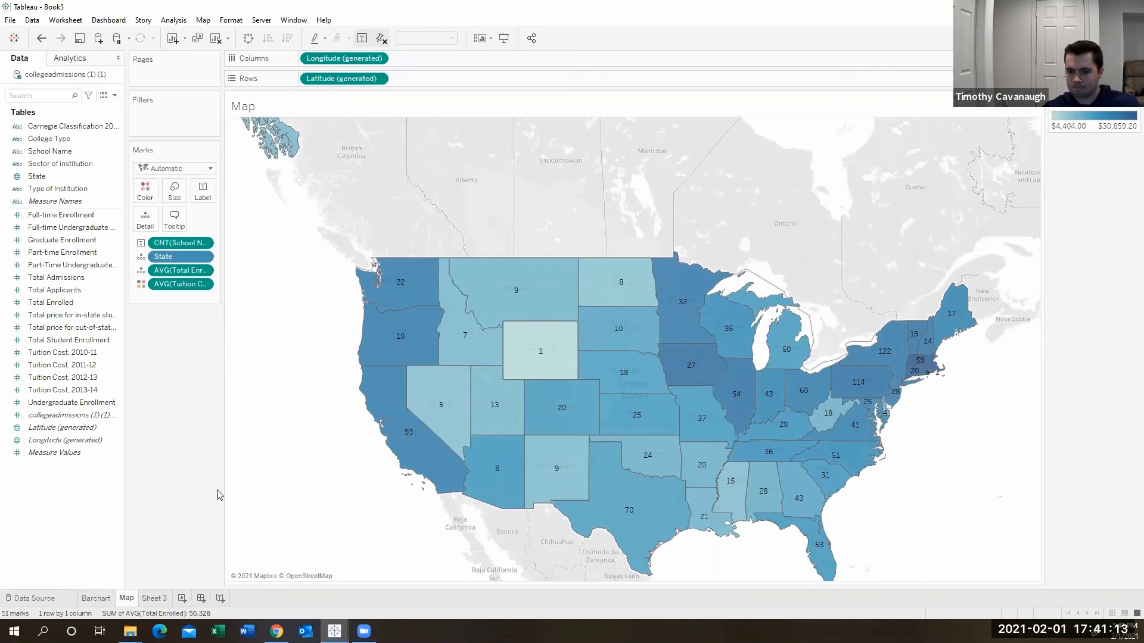
# Step: On Sheet 3, build a bar chart with State in the columns and Total Enrolled in the rows, aggregated as Average
pyautogui.click(153, 599)
pyautogui.moveTo(36, 177); pyautogui.dragTo(373, 58)
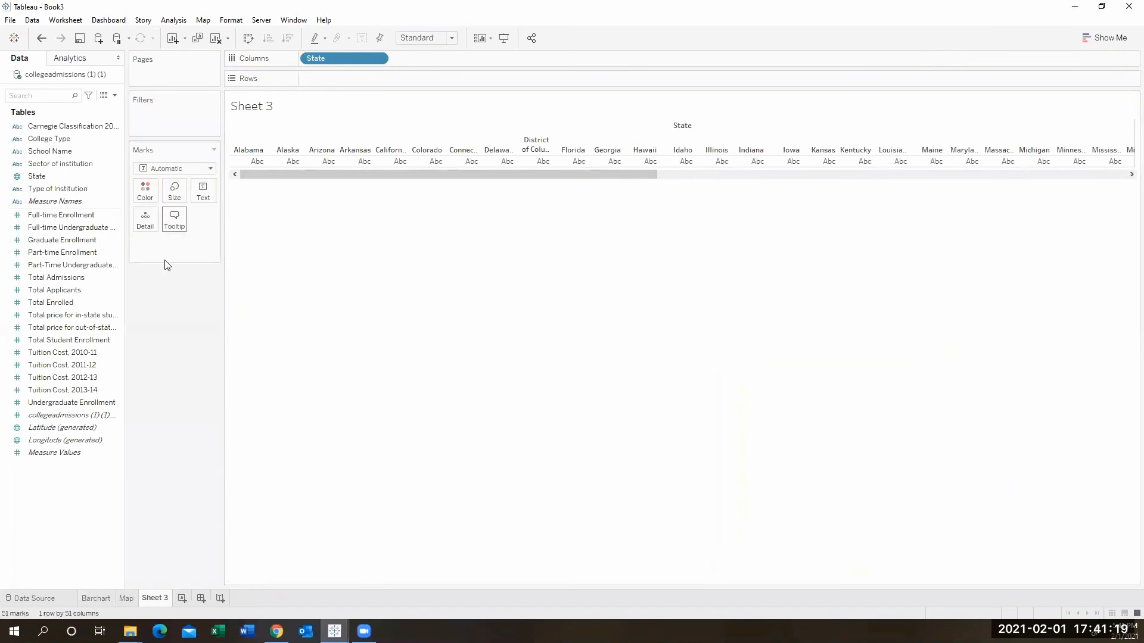
pyautogui.click(103, 305)
pyautogui.moveTo(102, 308); pyautogui.dragTo(370, 79)
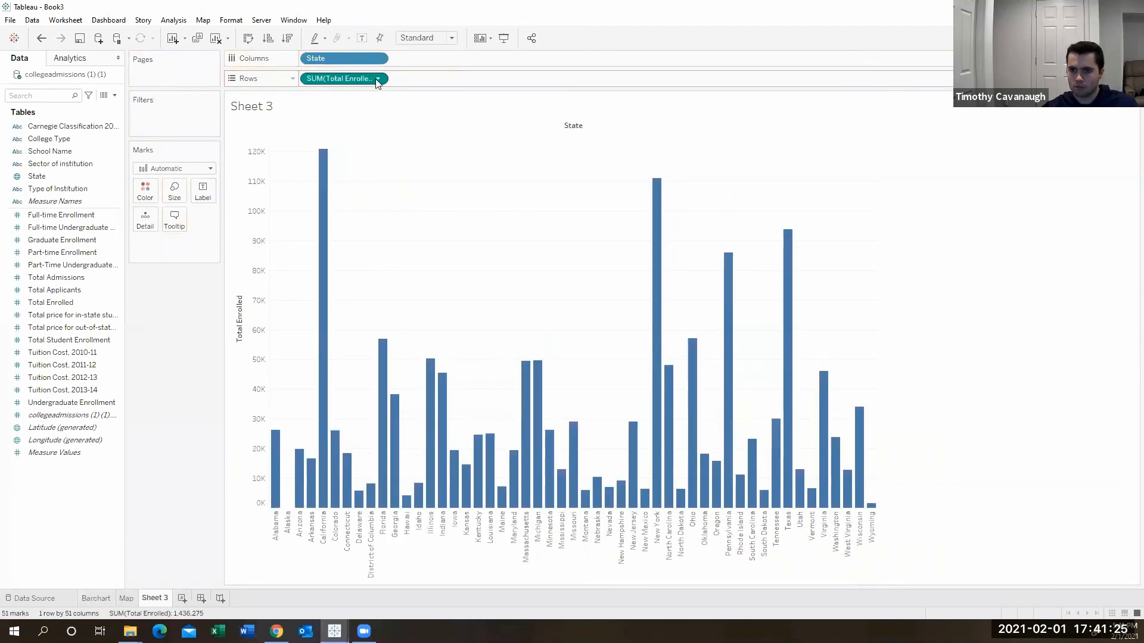
pyautogui.click(377, 80)
pyautogui.moveTo(388, 202)
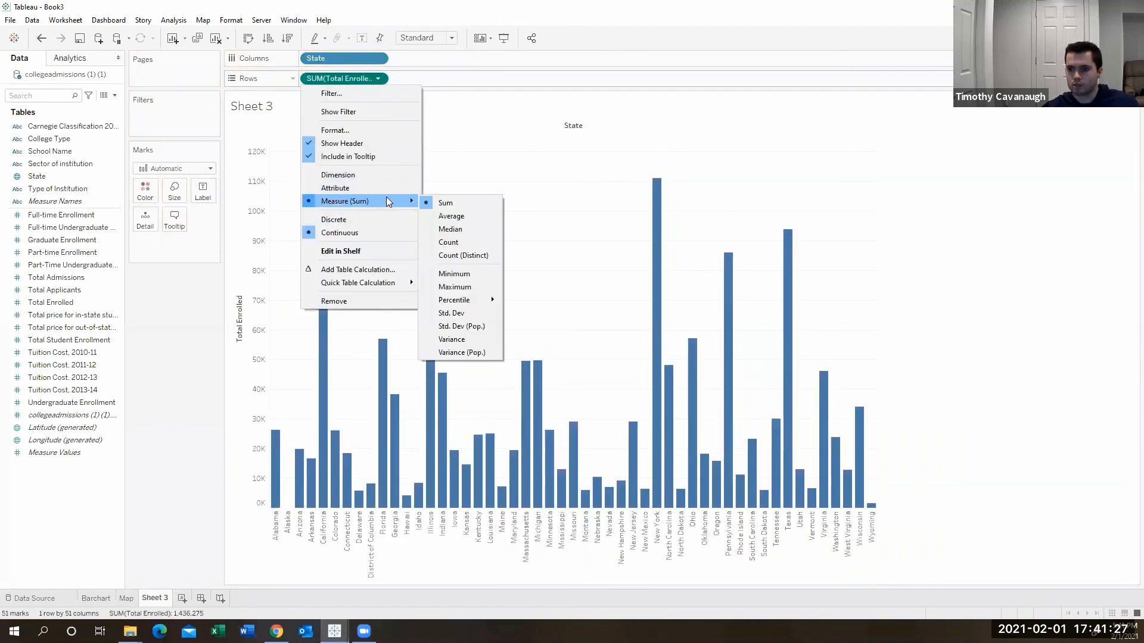
pyautogui.click(470, 217)
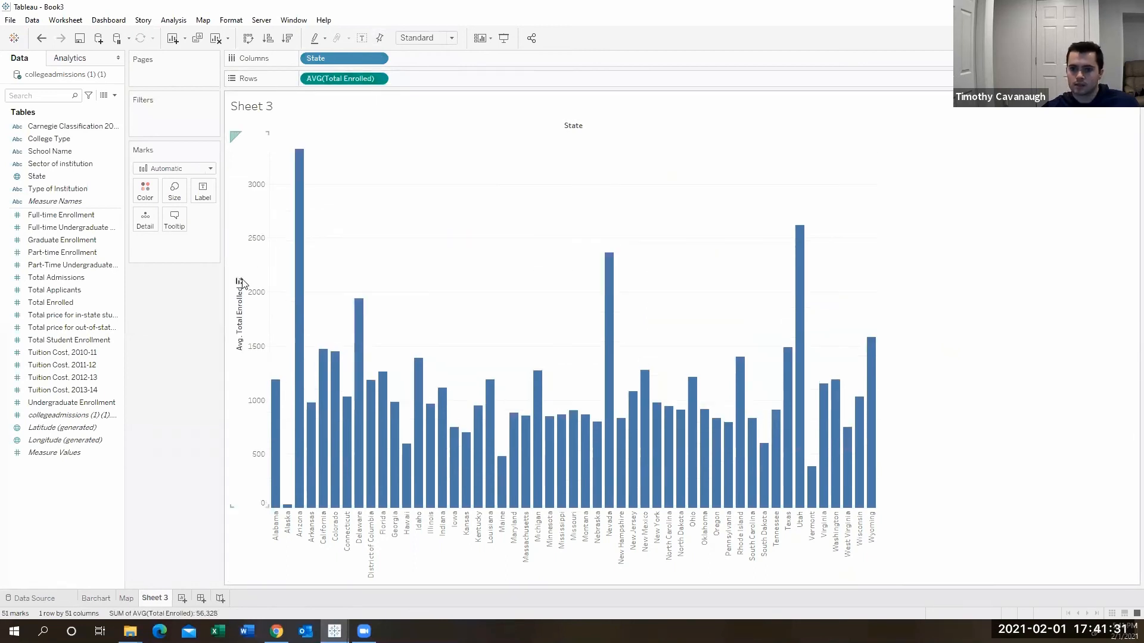
# Step: Sort the states in the bar chart in descending order of average Total Enrolled
pyautogui.click(239, 281)
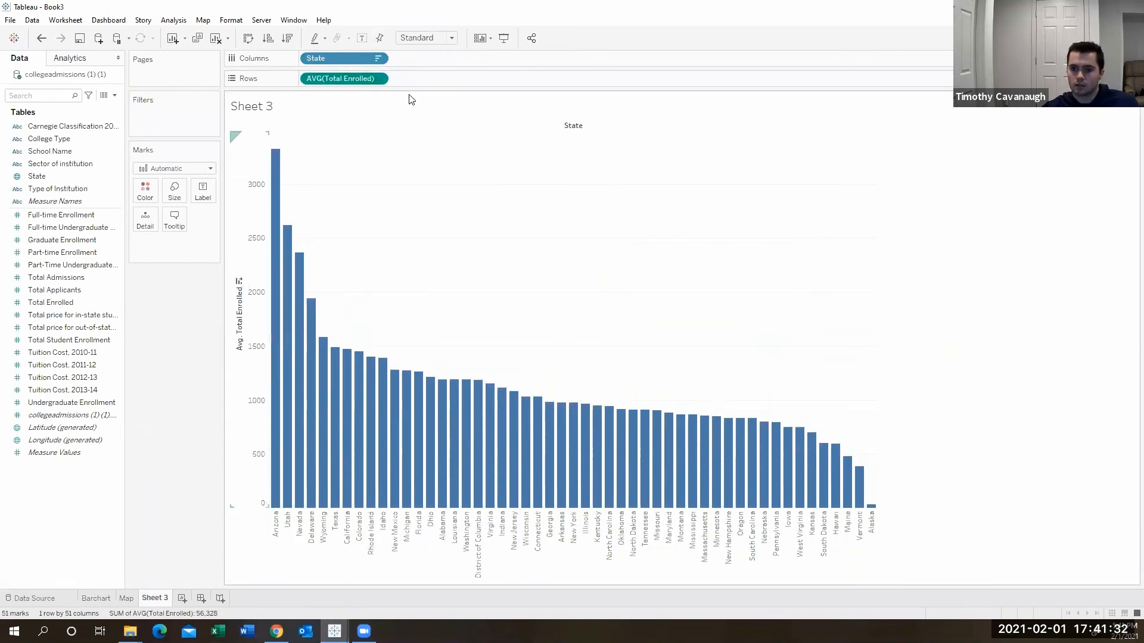
pyautogui.click(378, 59)
pyautogui.click(450, 144)
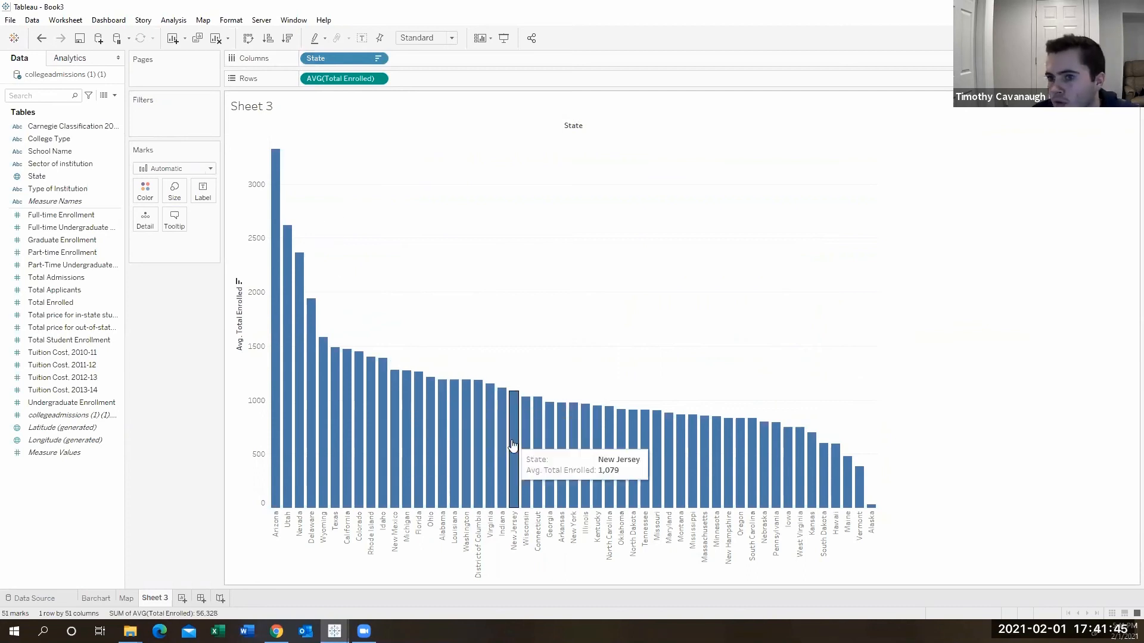
# Step: Filter the State field in the bar chart to the top 10 by average Total Enrolled
pyautogui.click(379, 59)
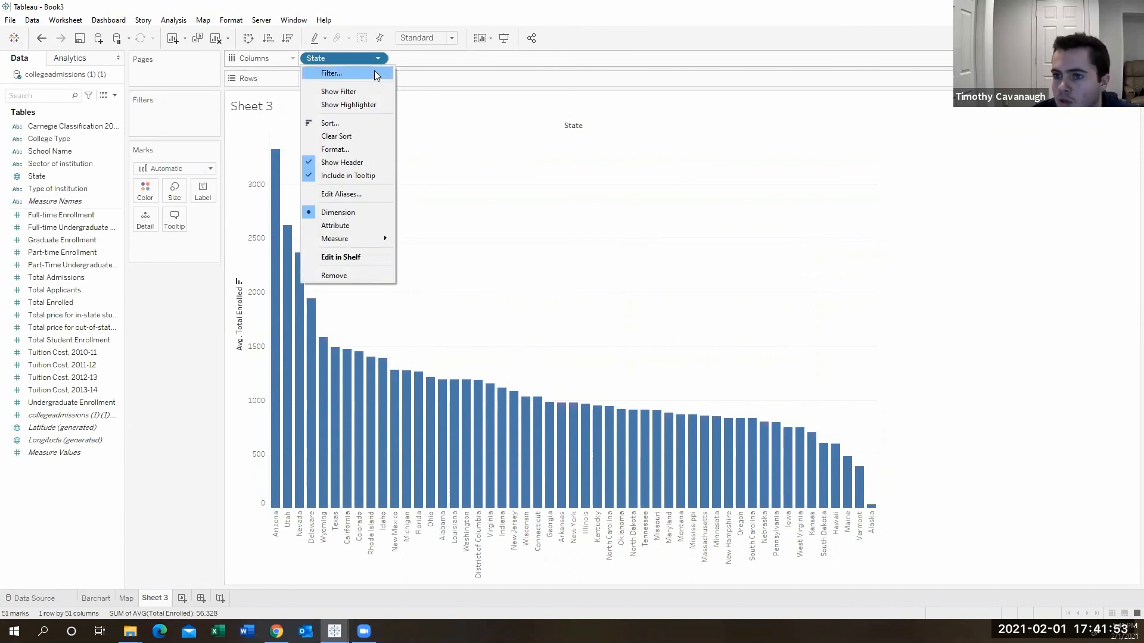
pyautogui.click(374, 72)
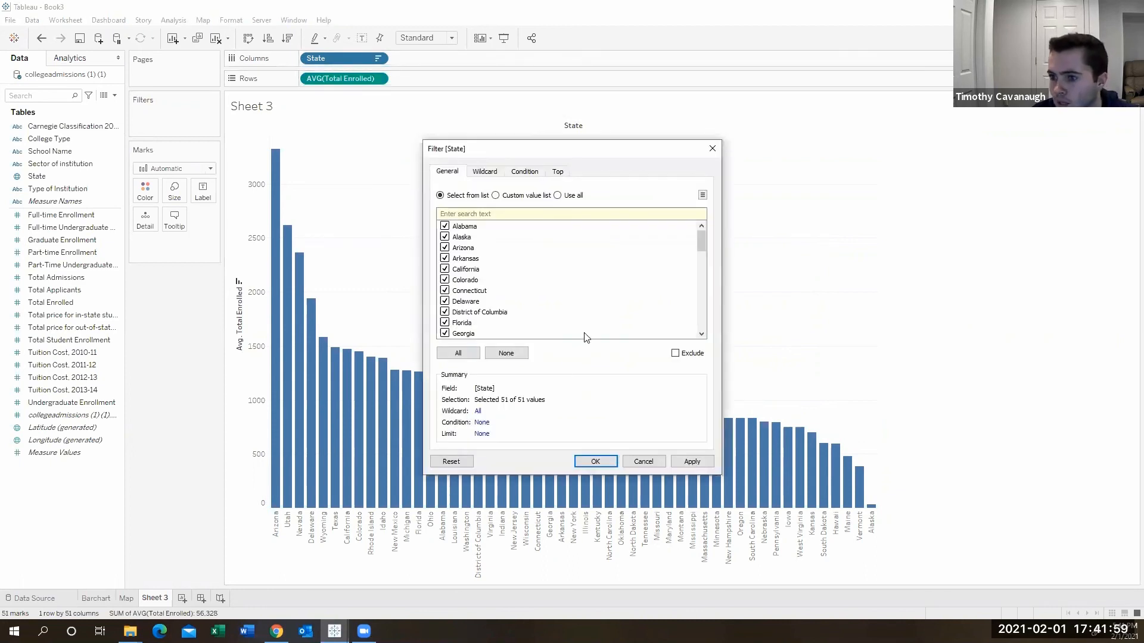
pyautogui.click(555, 180)
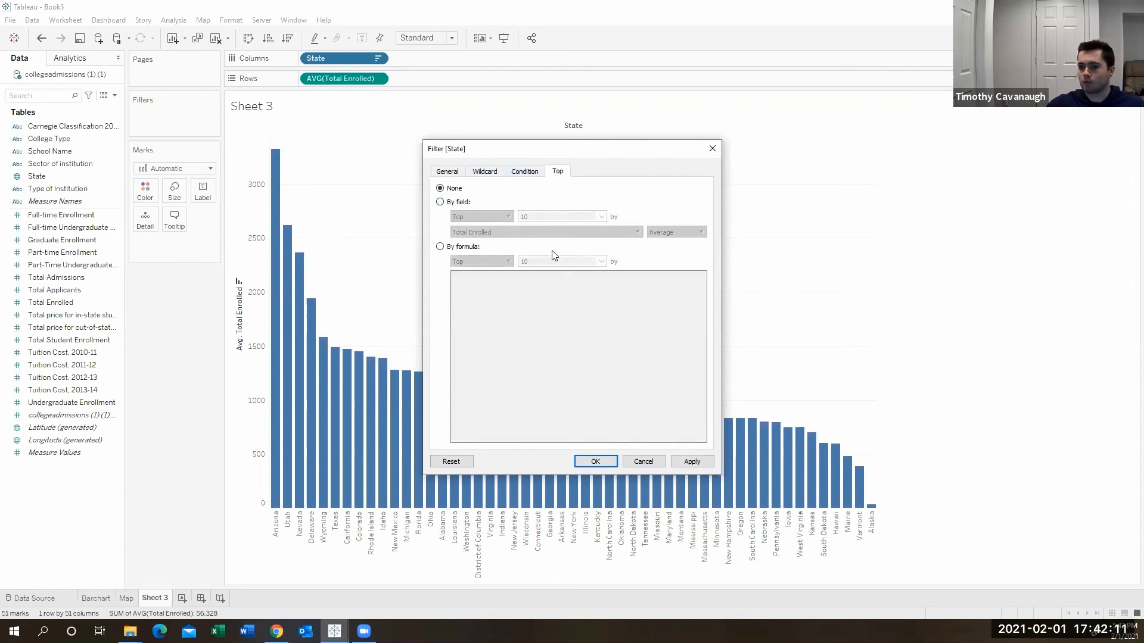
pyautogui.click(440, 202)
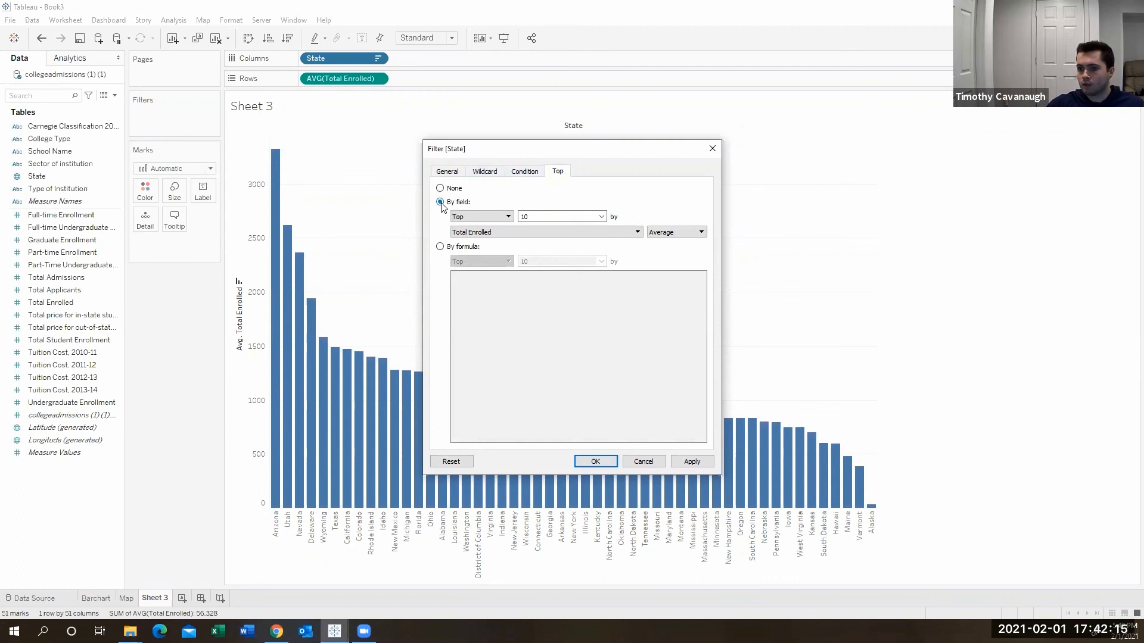
pyautogui.click(495, 215)
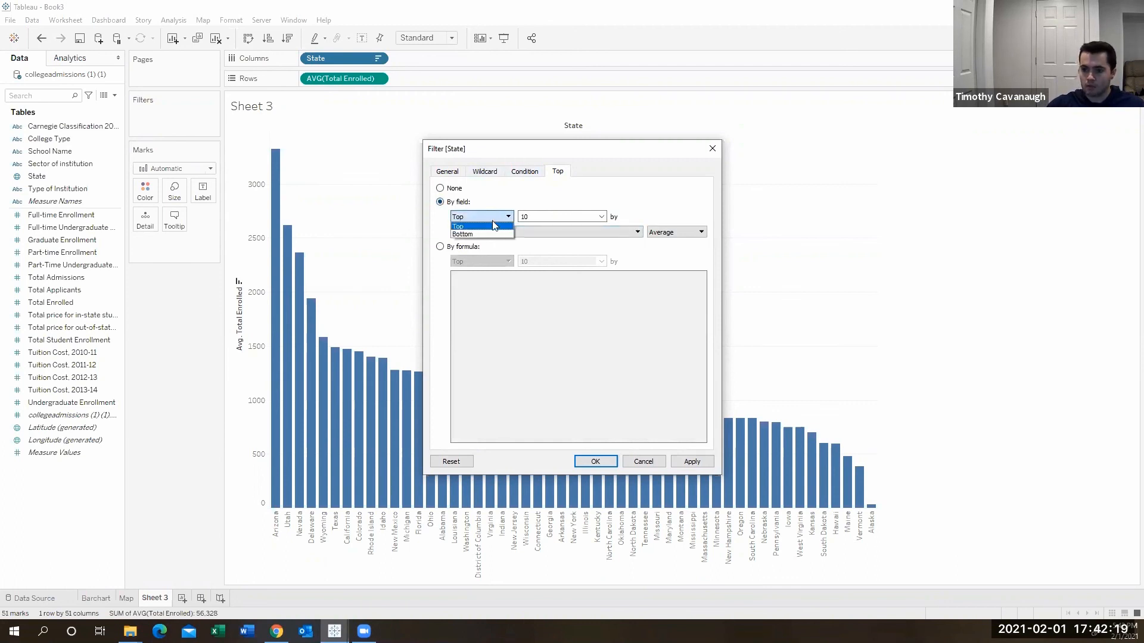
pyautogui.click(493, 227)
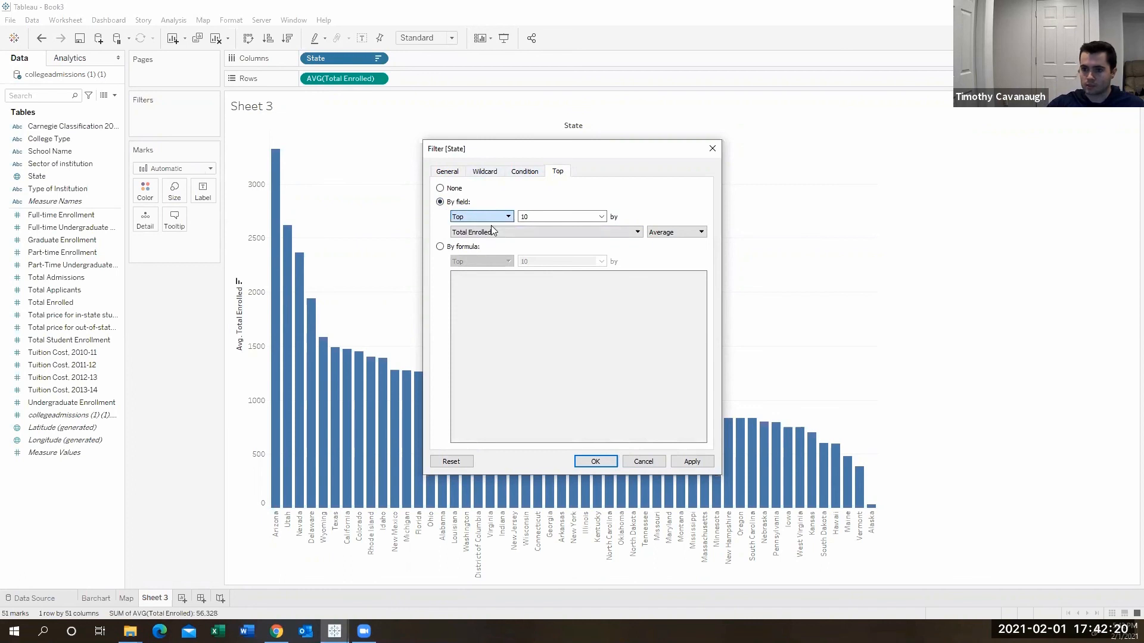
pyautogui.click(601, 216)
pyautogui.click(651, 216)
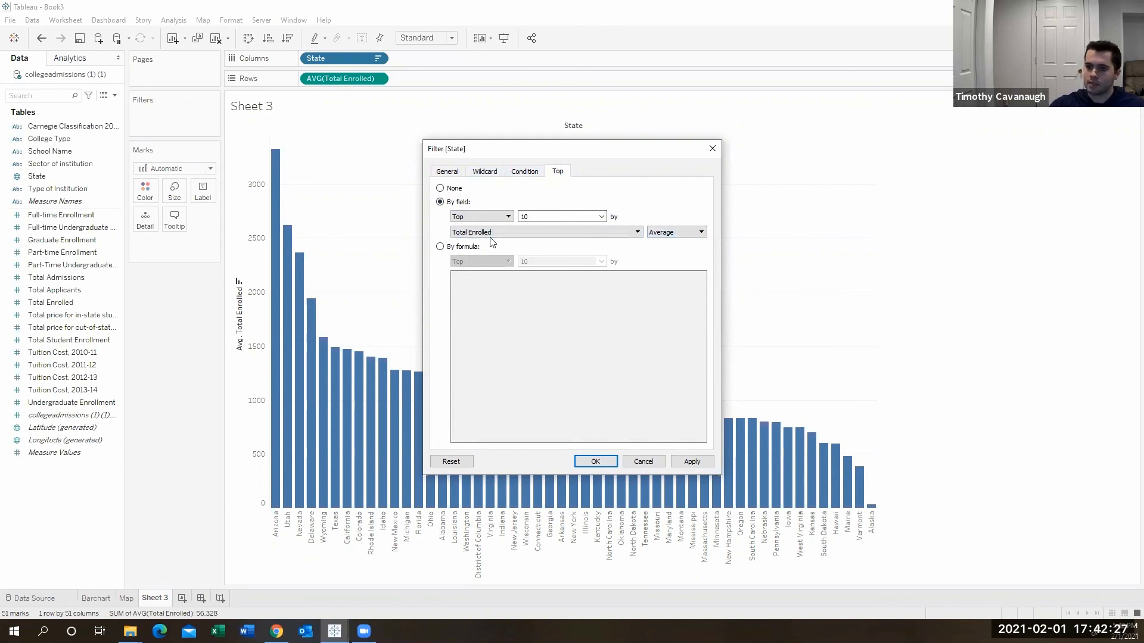
pyautogui.click(675, 233)
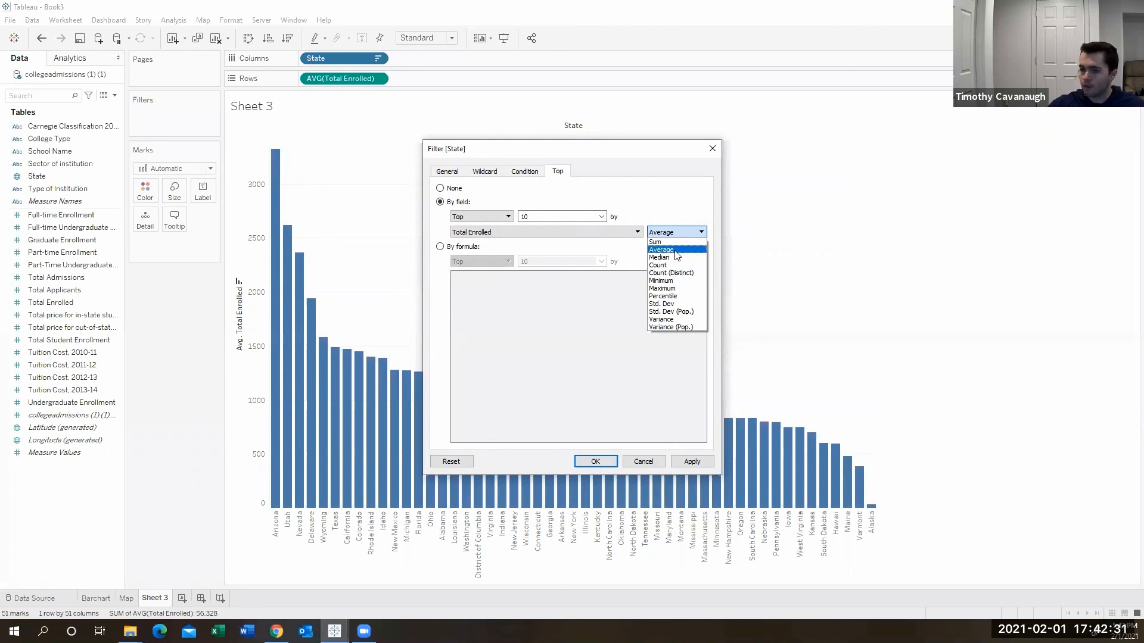
pyautogui.click(677, 250)
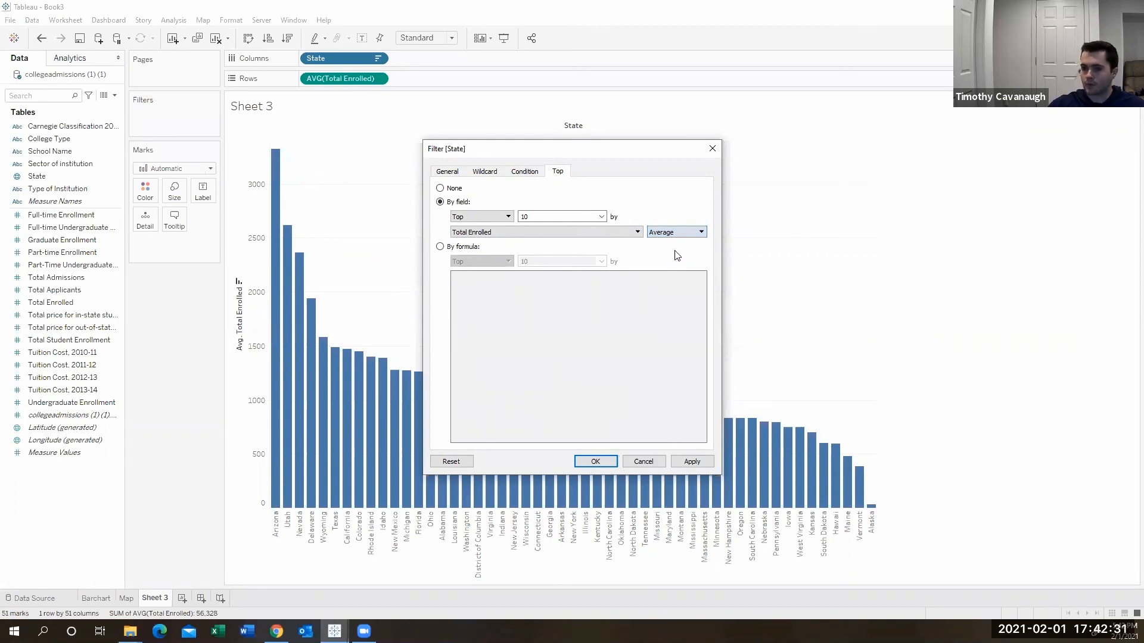
pyautogui.click(596, 462)
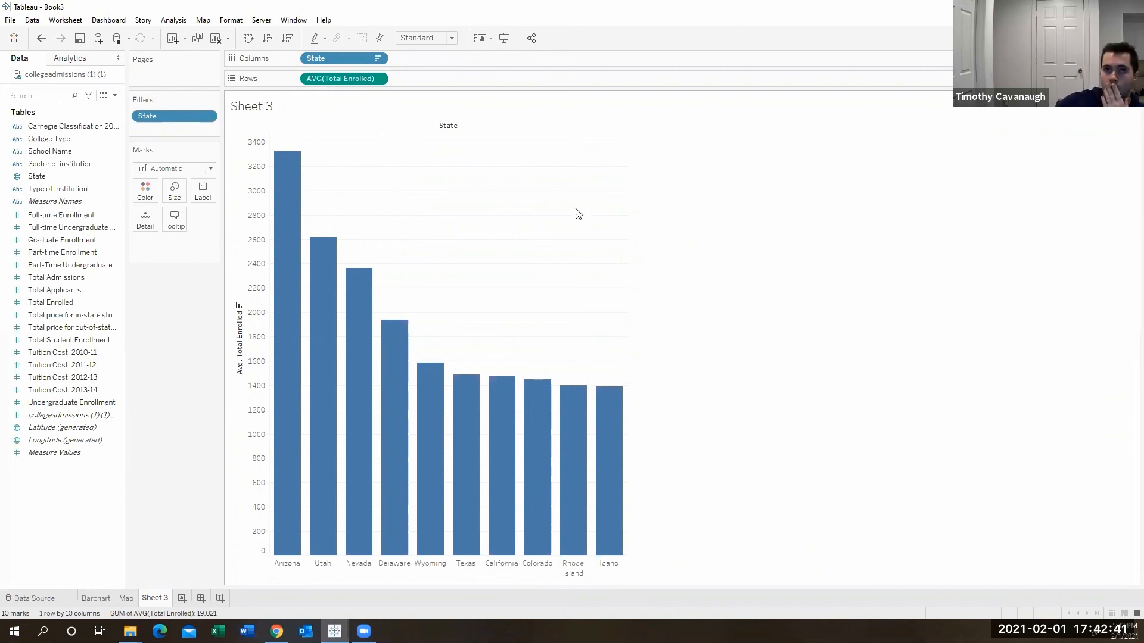
# Step: Show the interactive State filter beside the chart, and undo both this display and the top 10 filter
pyautogui.click(379, 59)
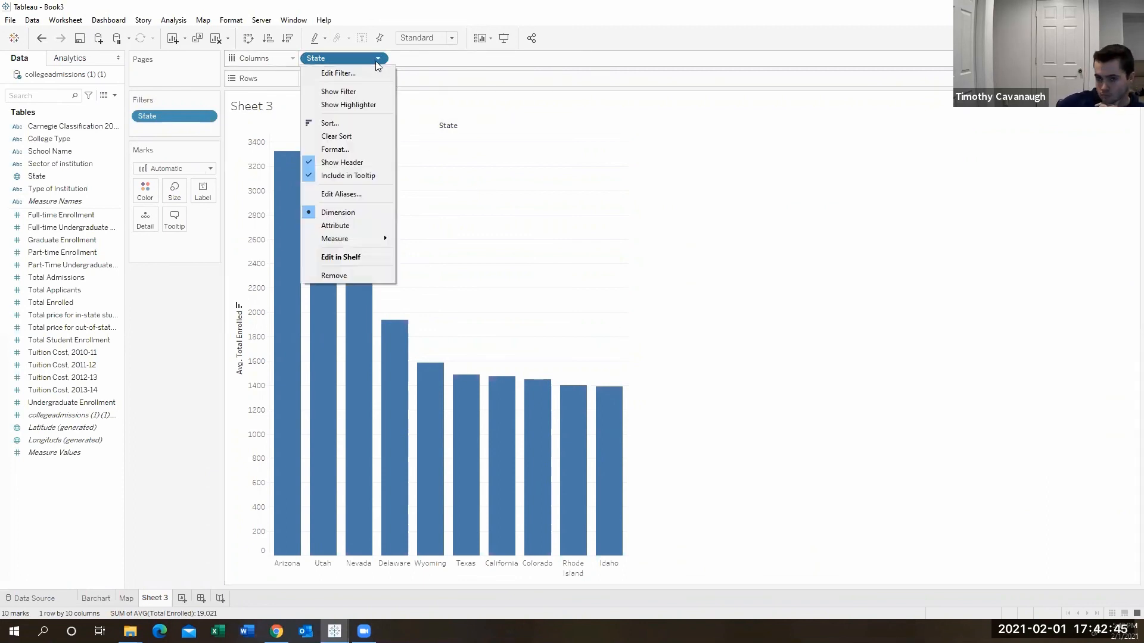
pyautogui.click(368, 91)
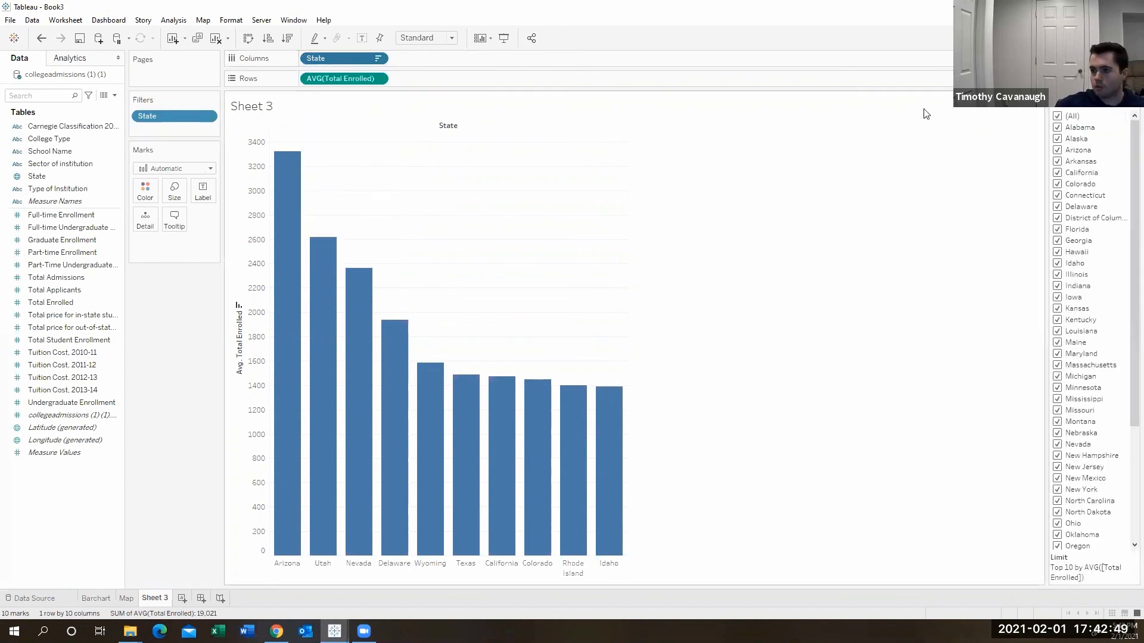
pyautogui.hotkey('ctrl', 'z')
pyautogui.hotkey('ctrl', 'z')
# Step: Apply a by-field filter to State that keeps the top 10 states by average Total Enrolled
pyautogui.click(378, 59)
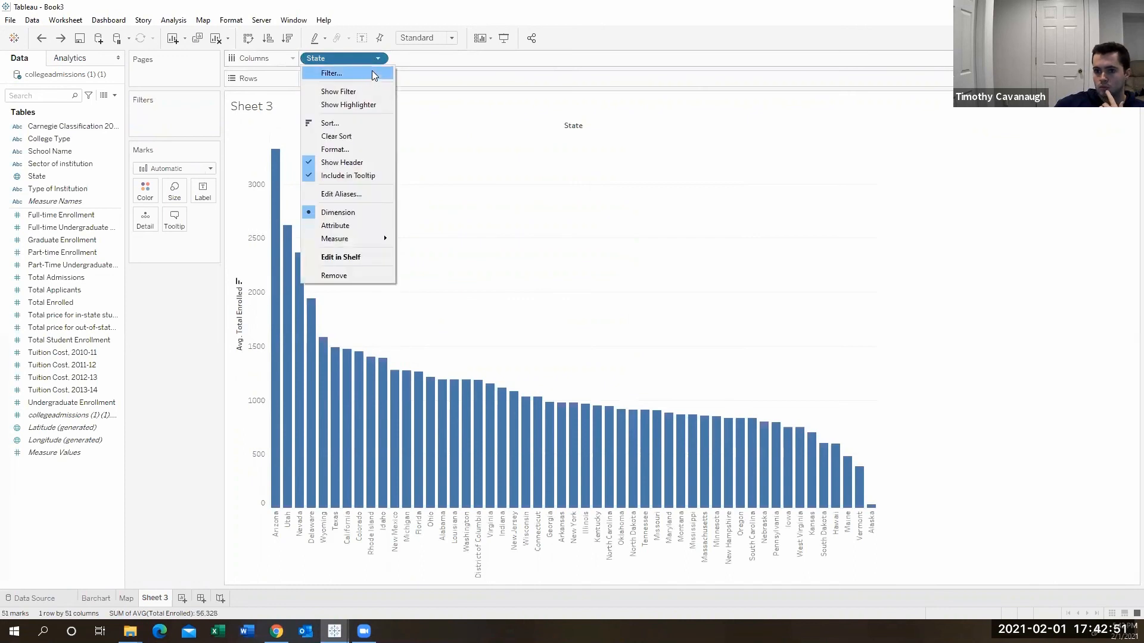
pyautogui.click(370, 77)
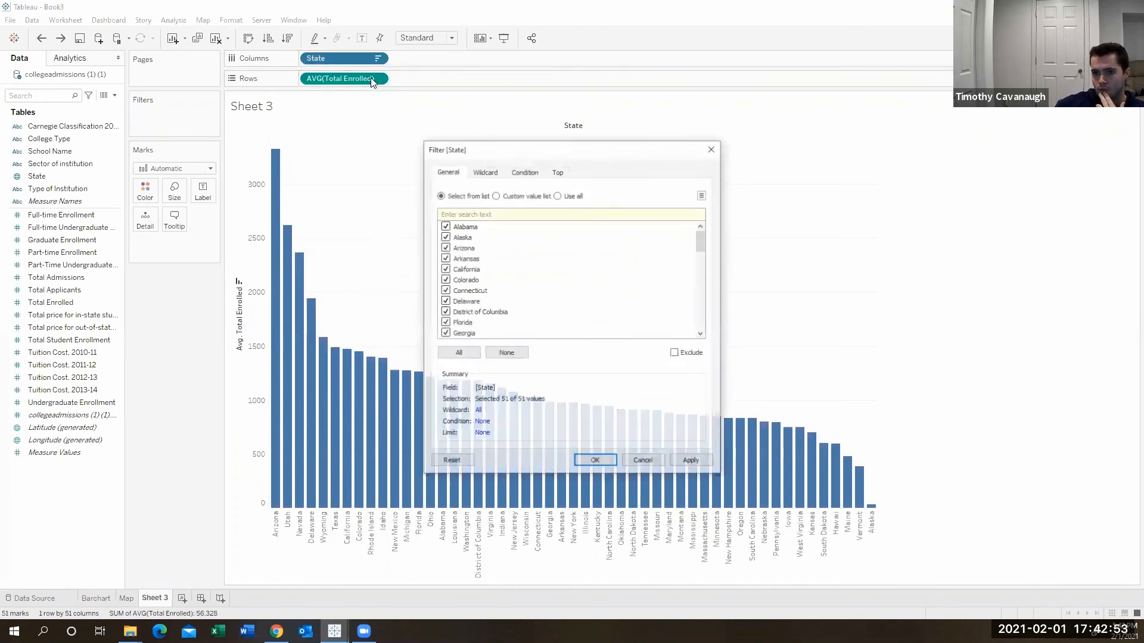
pyautogui.click(555, 172)
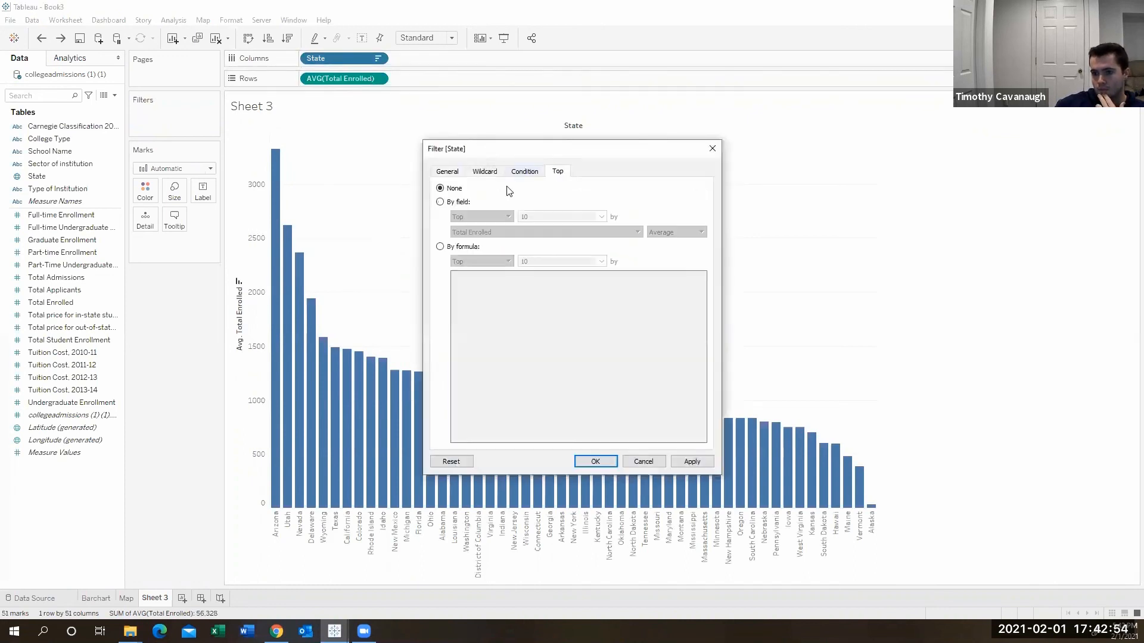
pyautogui.click(441, 202)
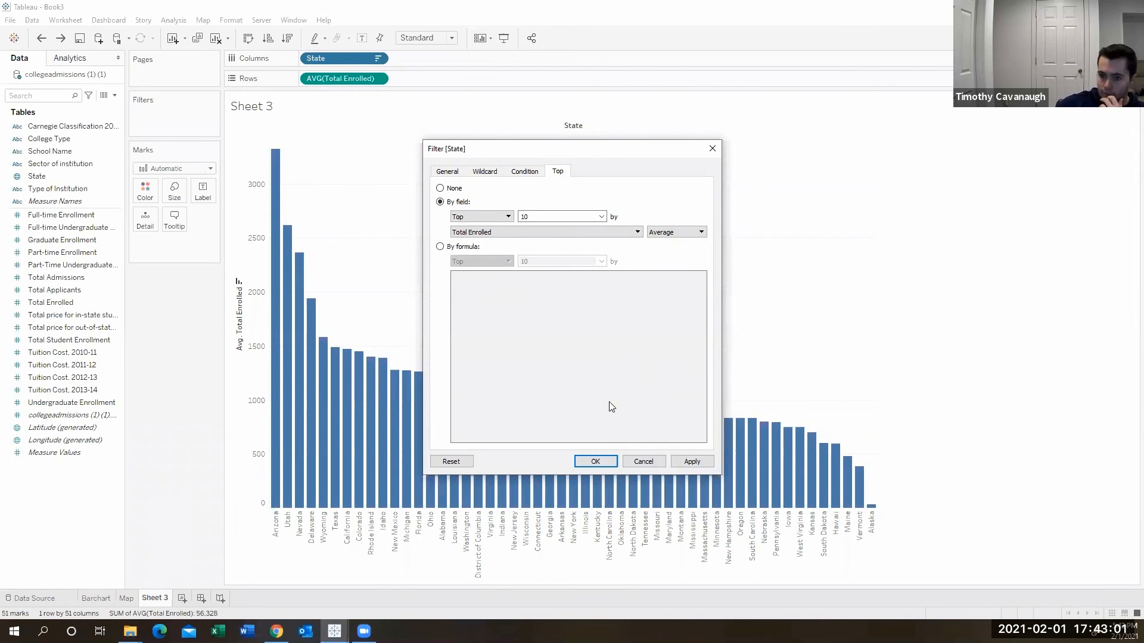
pyautogui.click(594, 462)
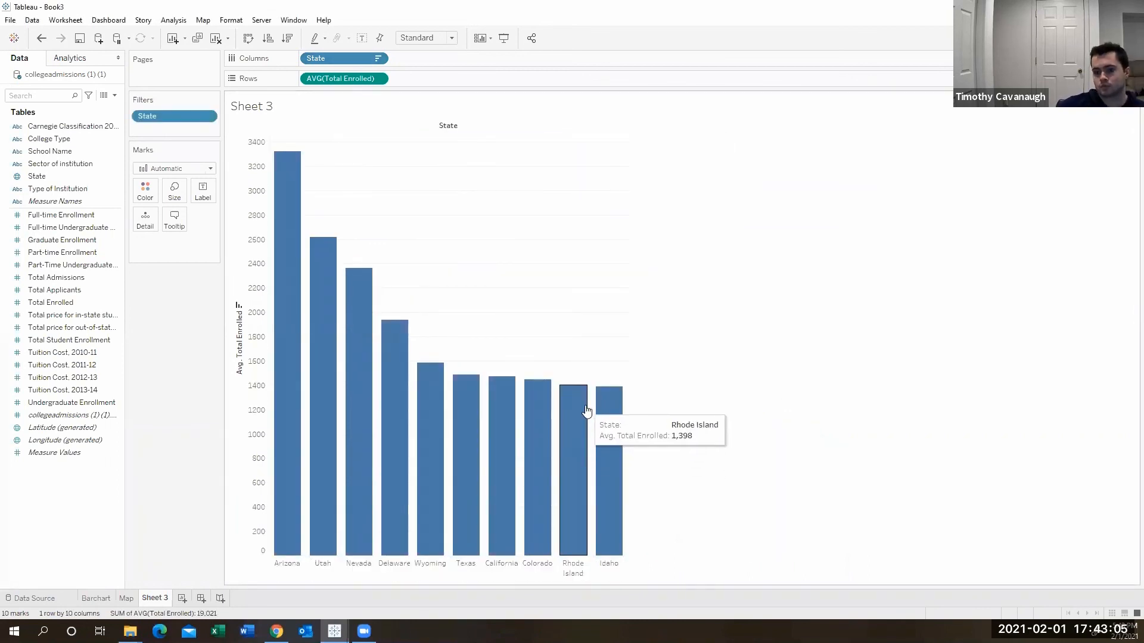
# Step: Turn on mark labels for the bars of average Total Enrolled
pyautogui.click(211, 202)
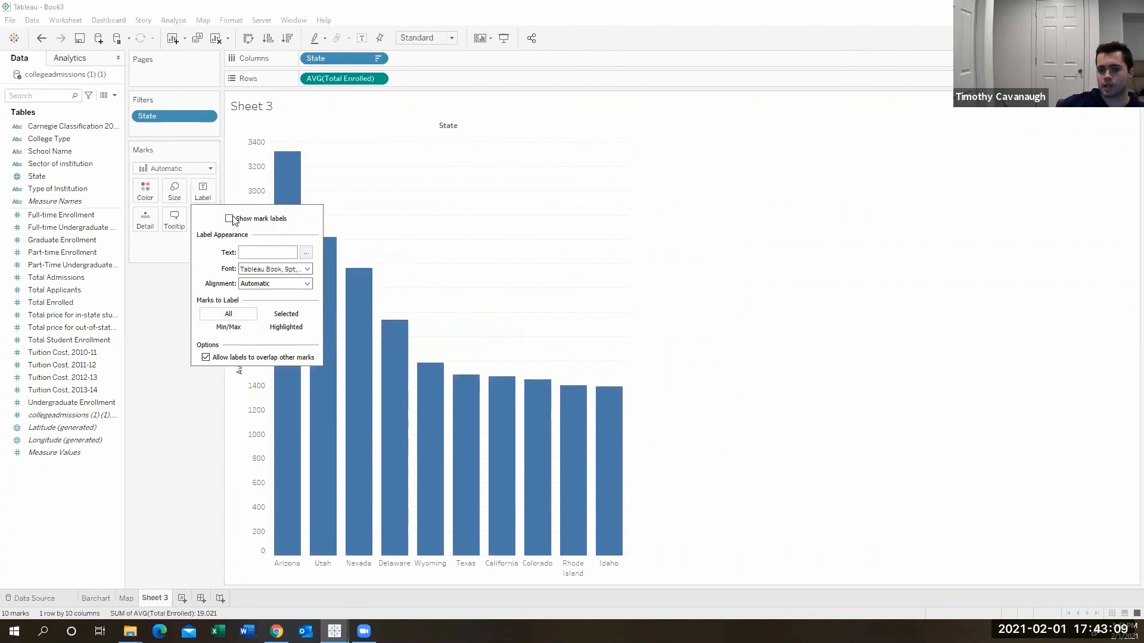
pyautogui.click(230, 218)
pyautogui.click(177, 423)
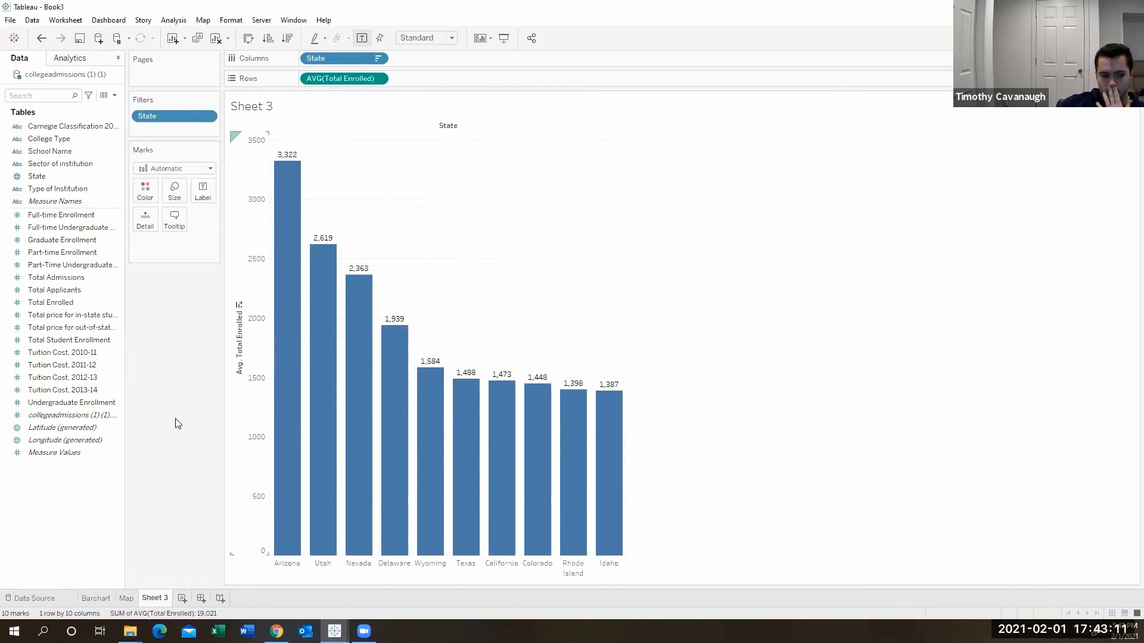